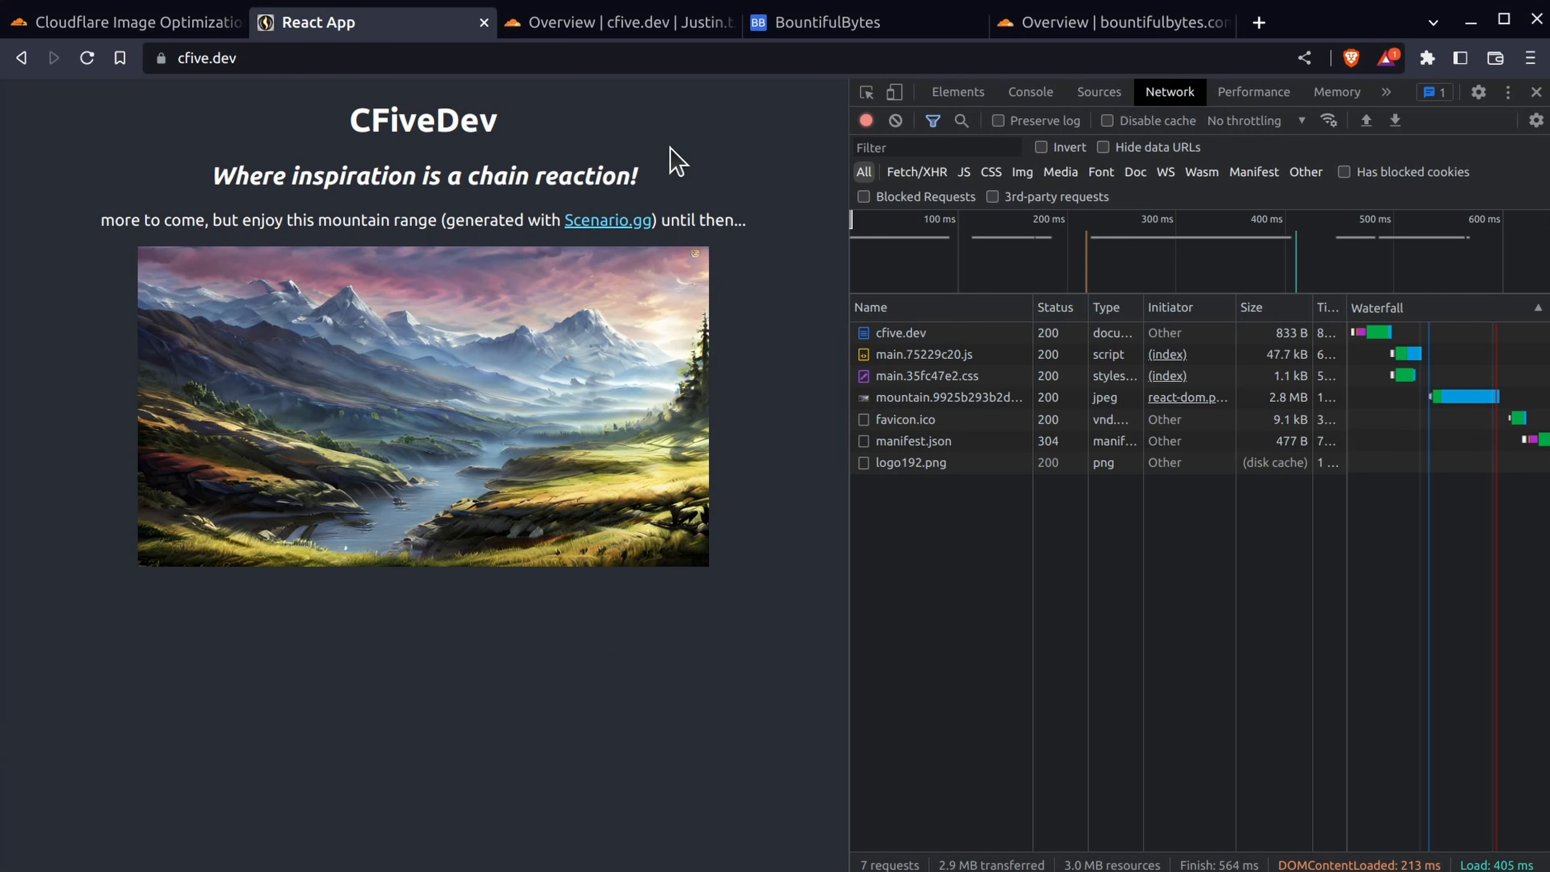
# - In the Cloudflare dashboard, purchase the monthly Pro plan at $20 per month for cfive.dev
pyautogui.click(604, 26)
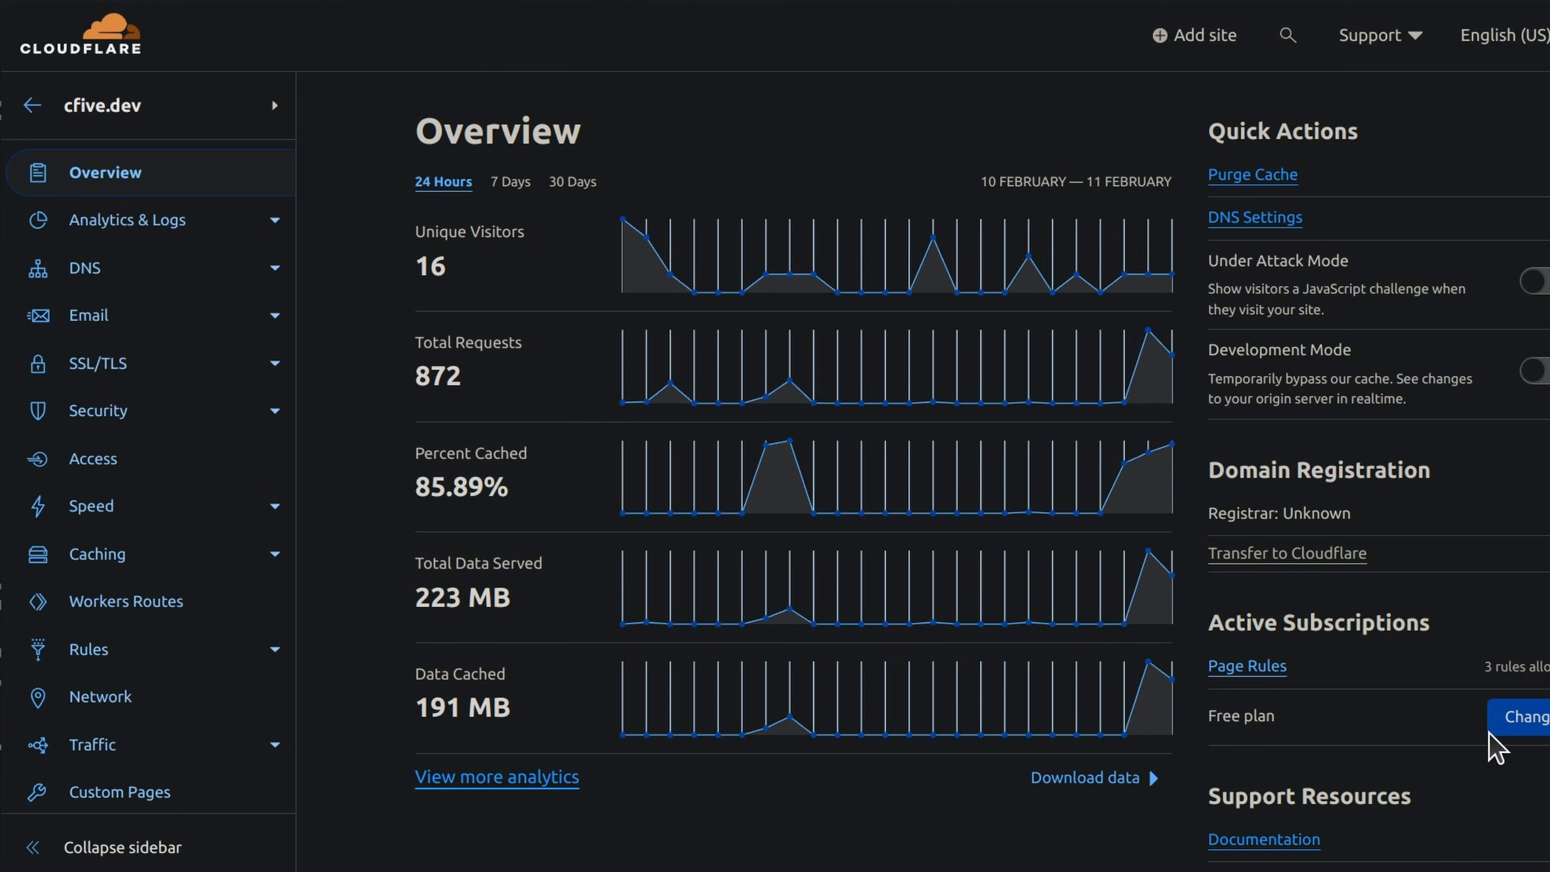
pyautogui.click(1526, 721)
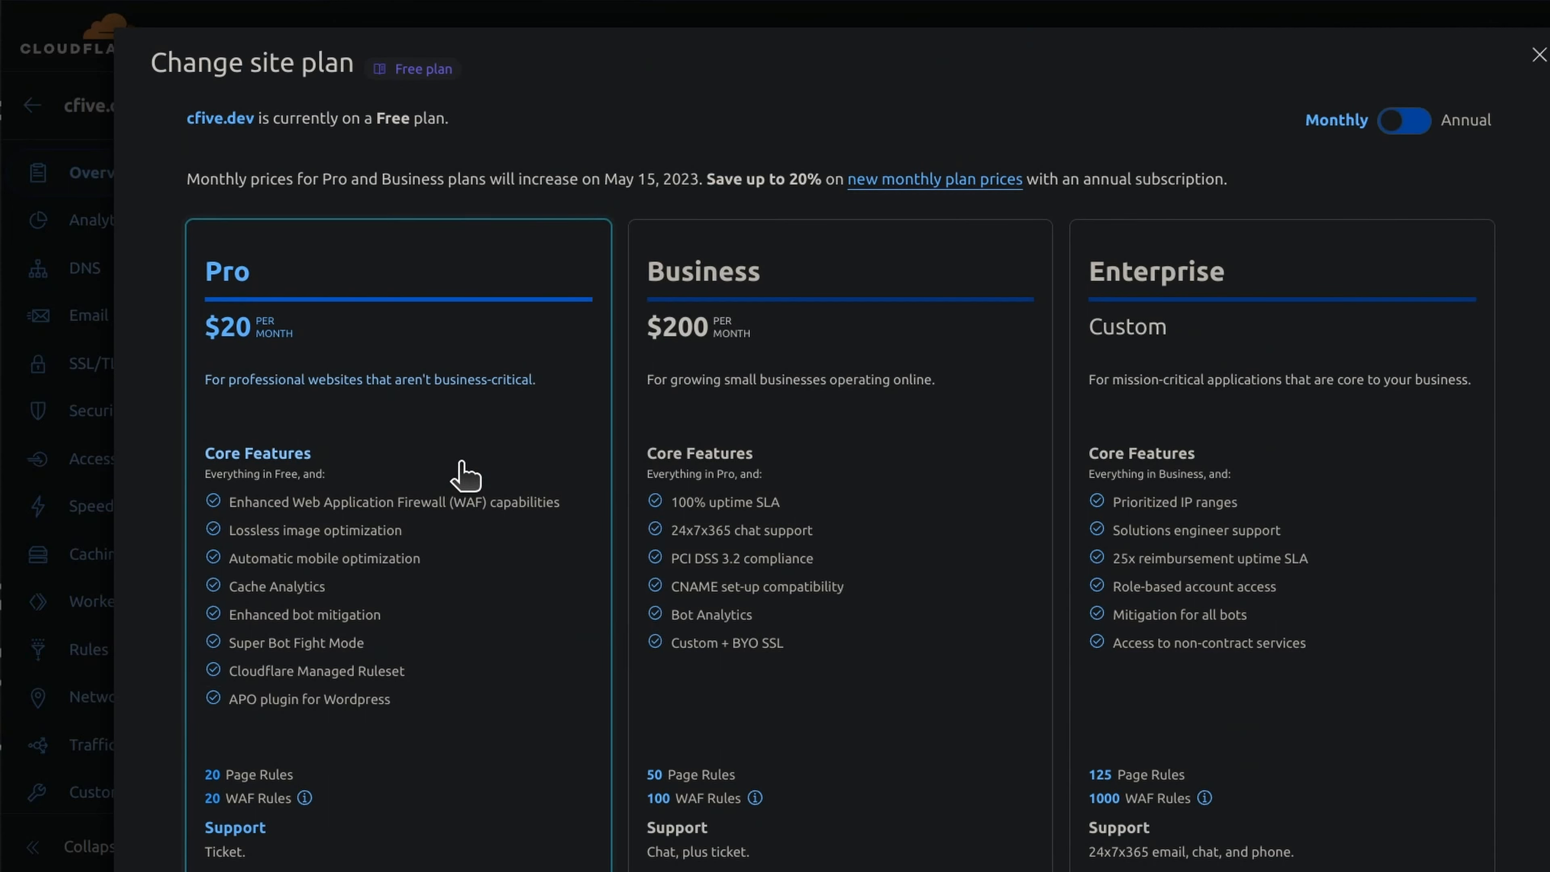
pyautogui.click(395, 363)
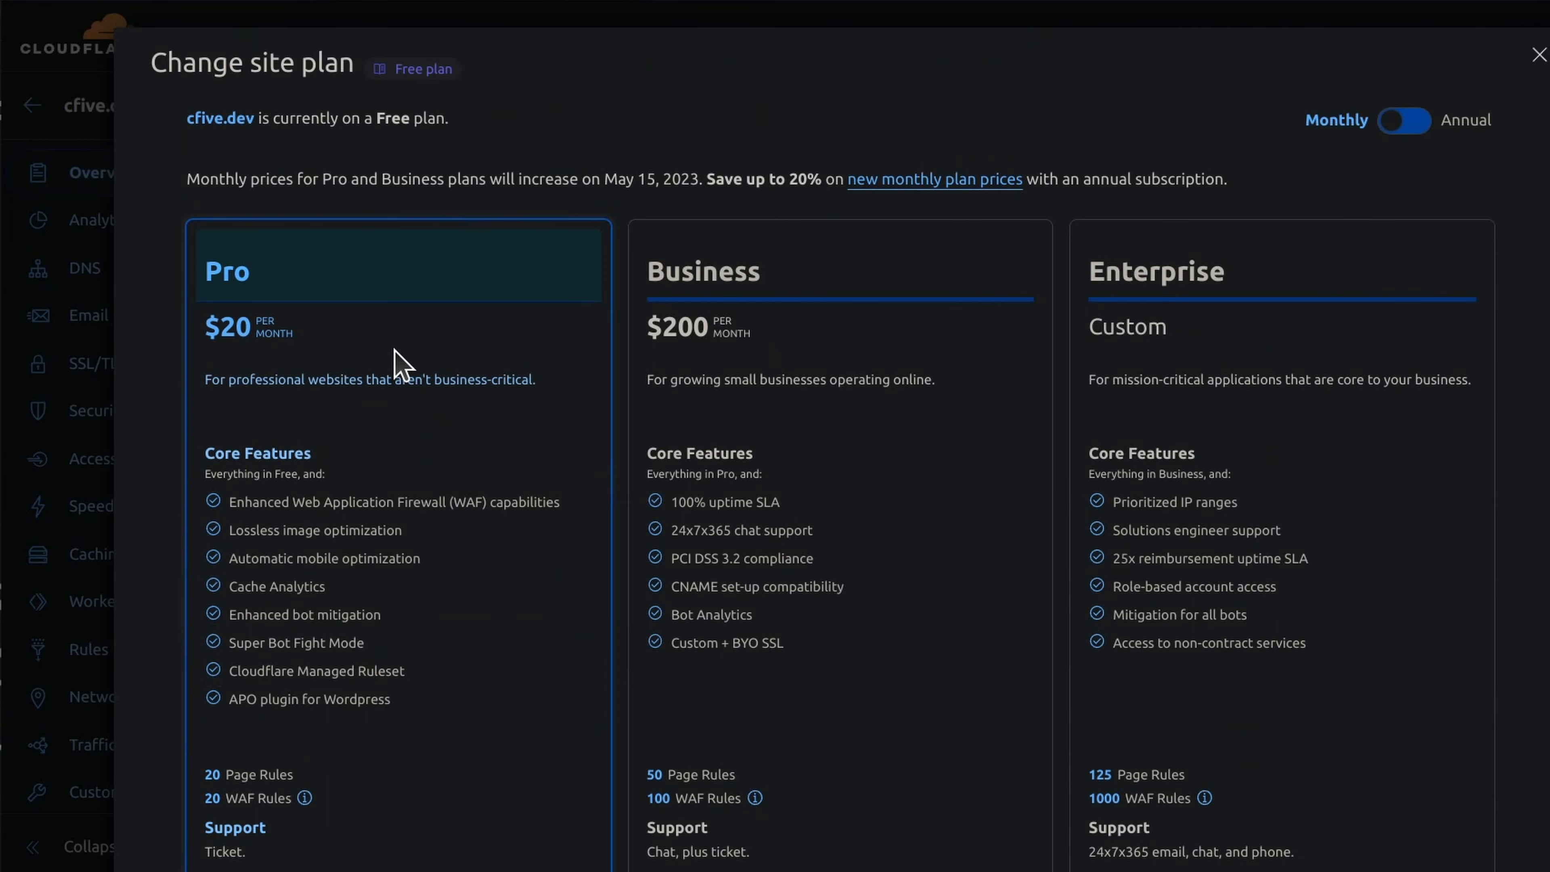
pyautogui.scroll(-9, 409, 433)
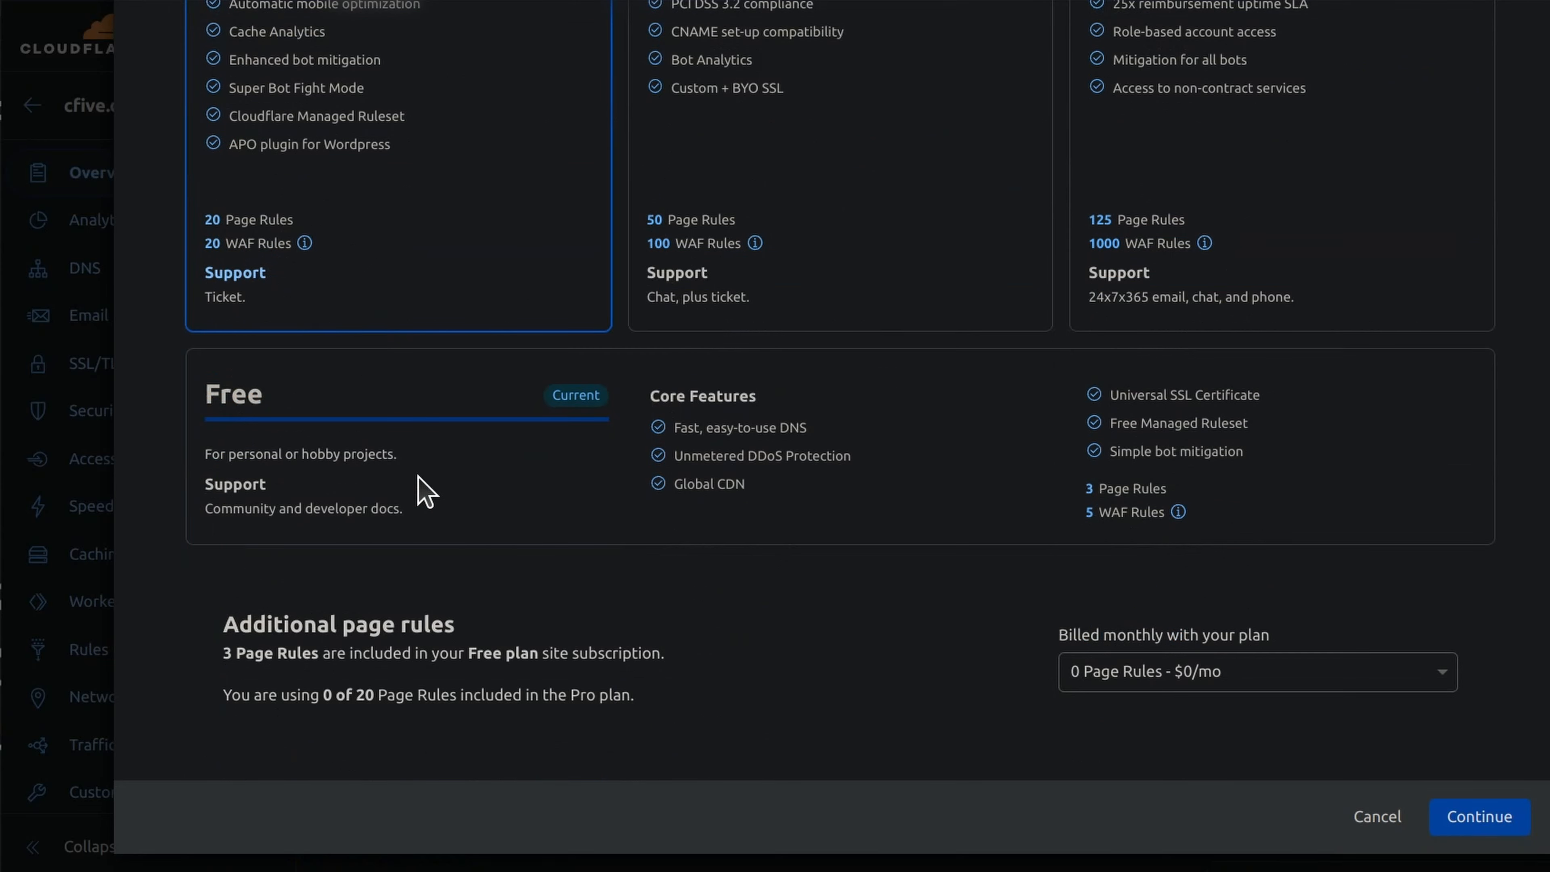
pyautogui.scroll(9, 517, 595)
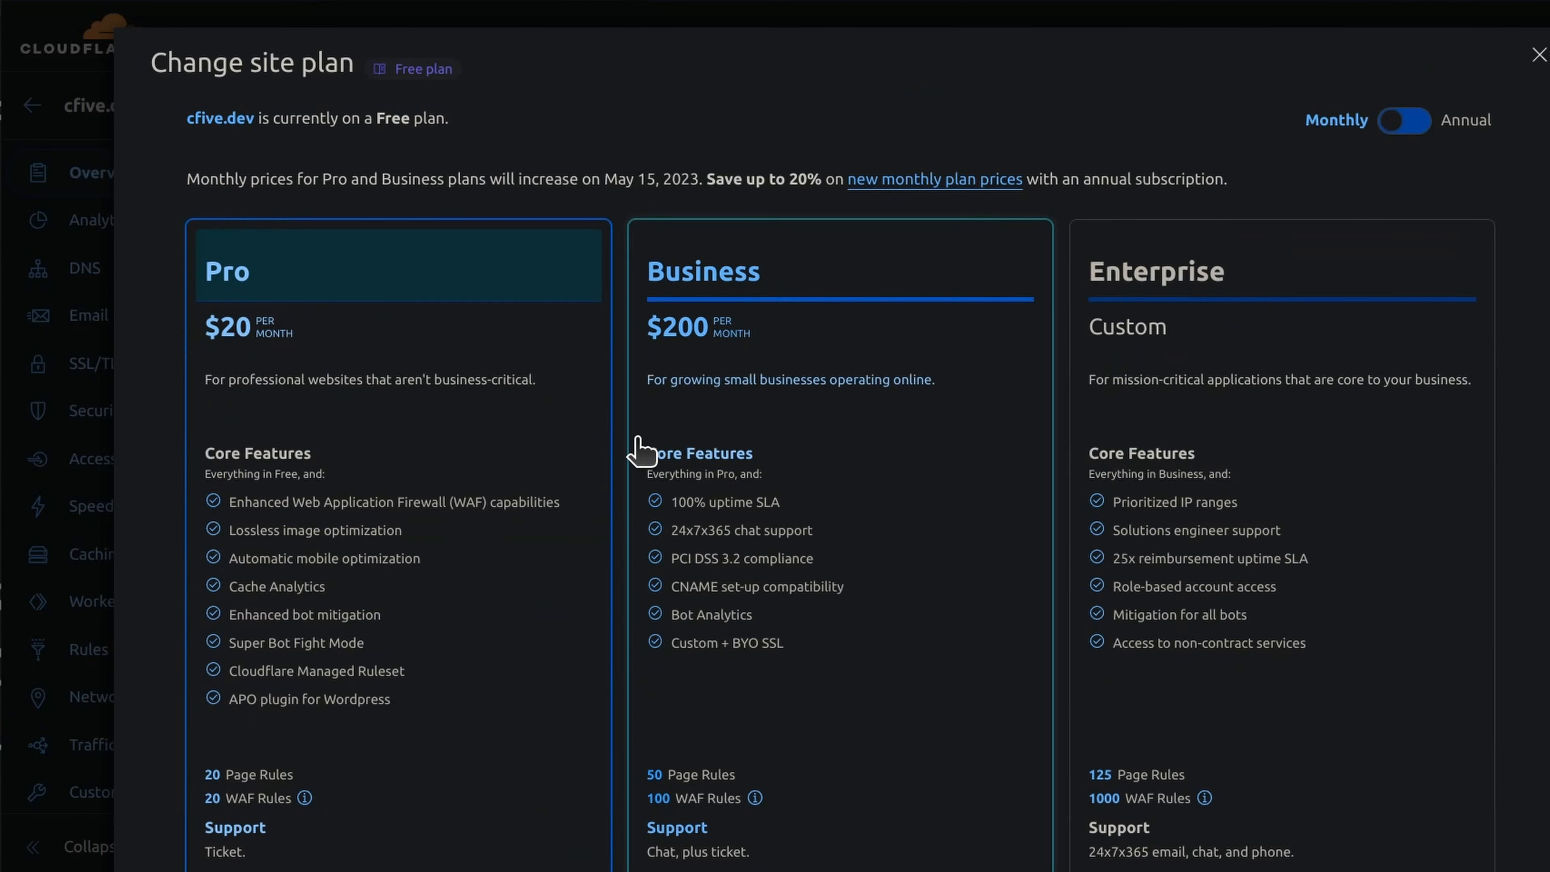
pyautogui.scroll(-9, 512, 549)
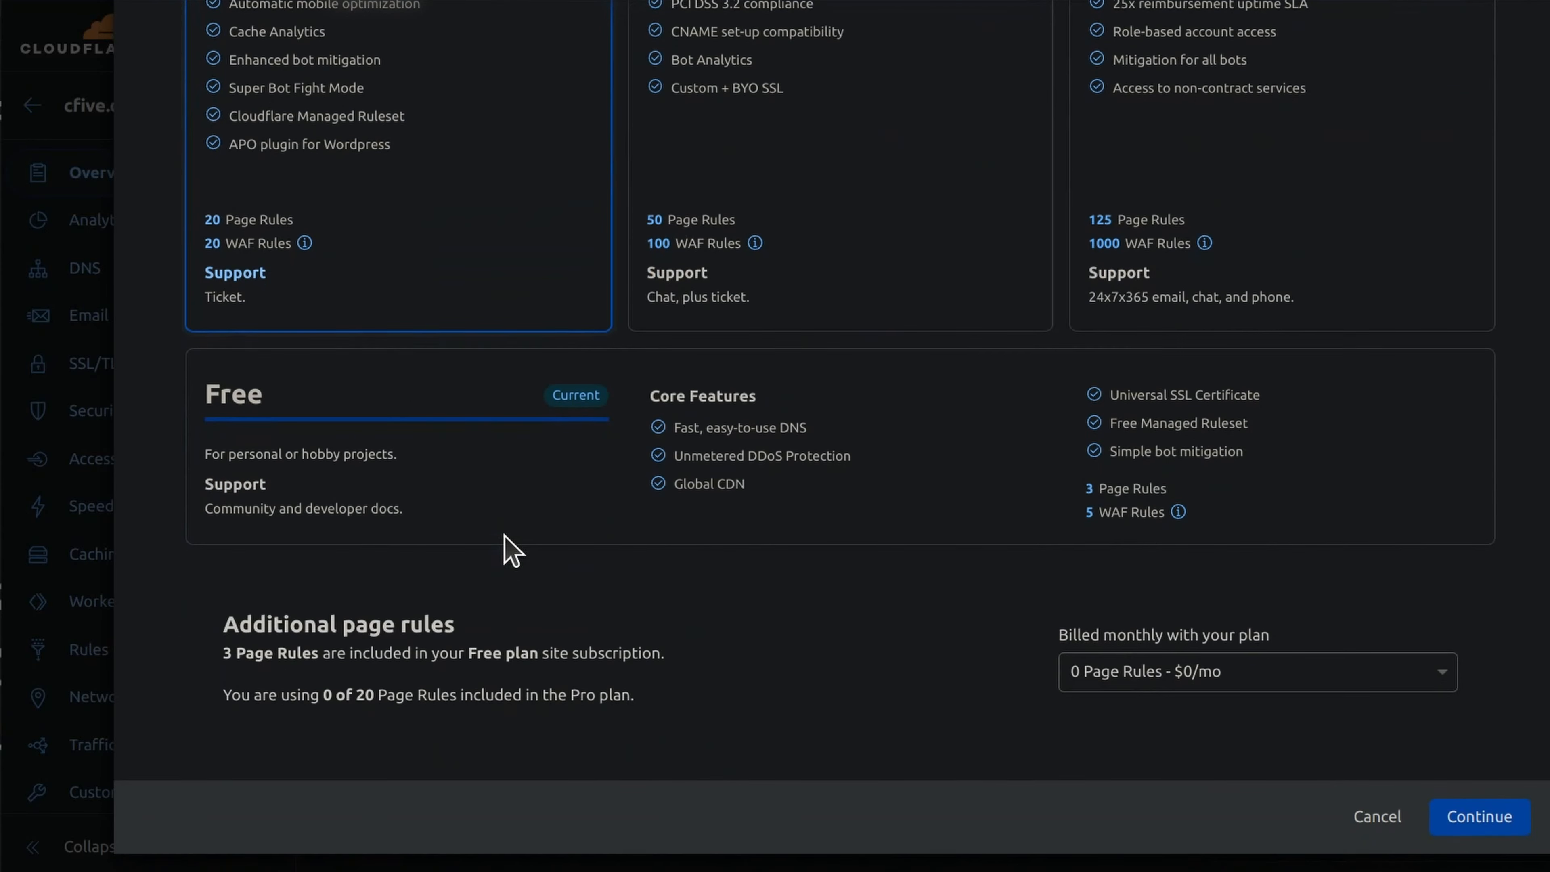
pyautogui.click(1485, 818)
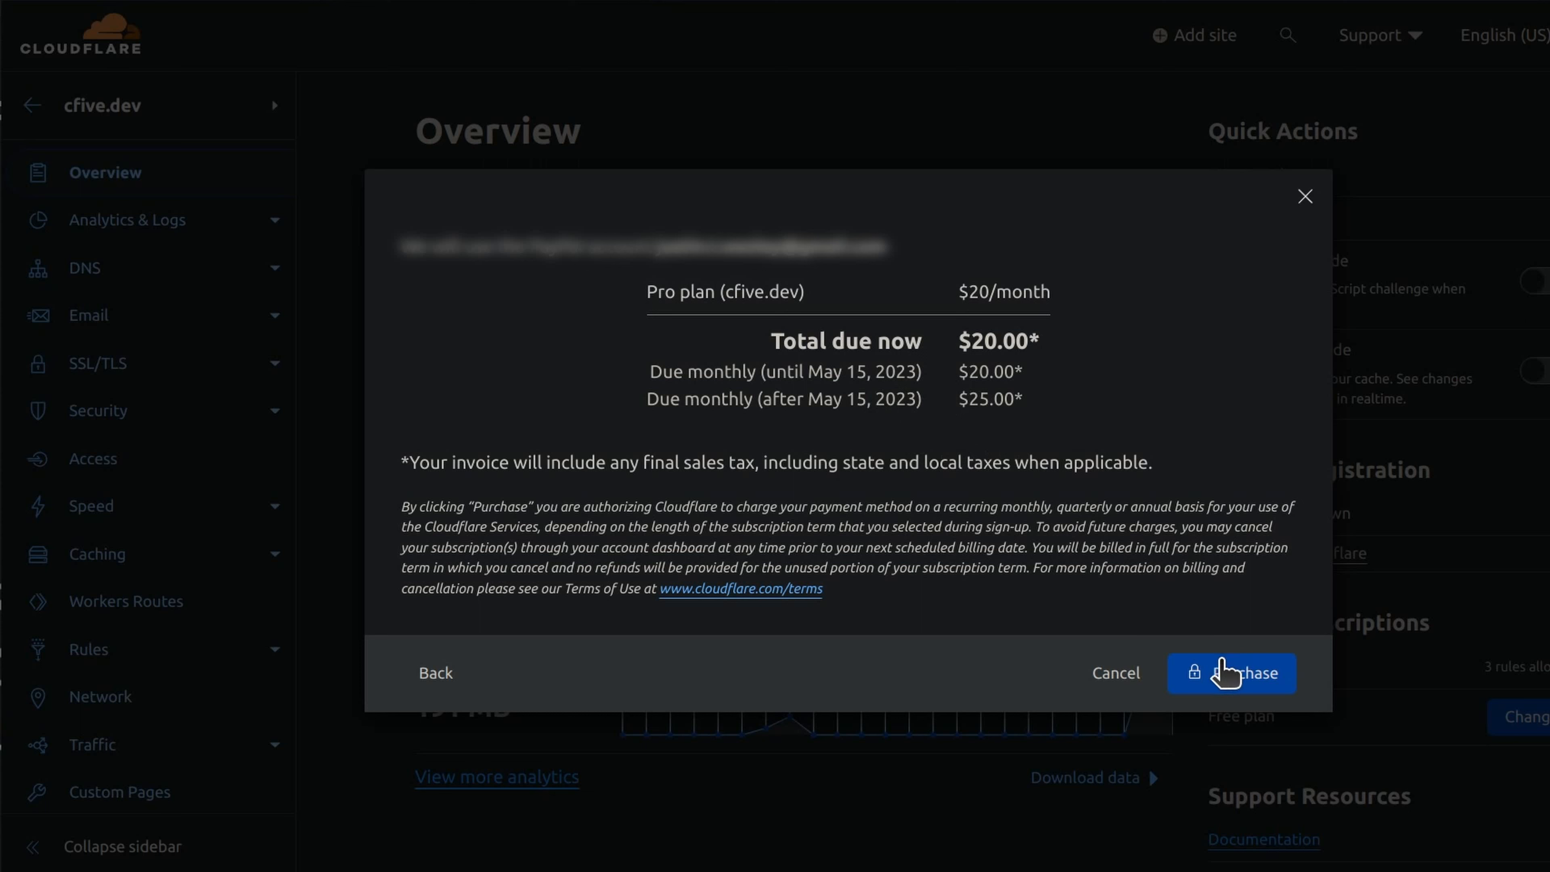
pyautogui.click(1224, 671)
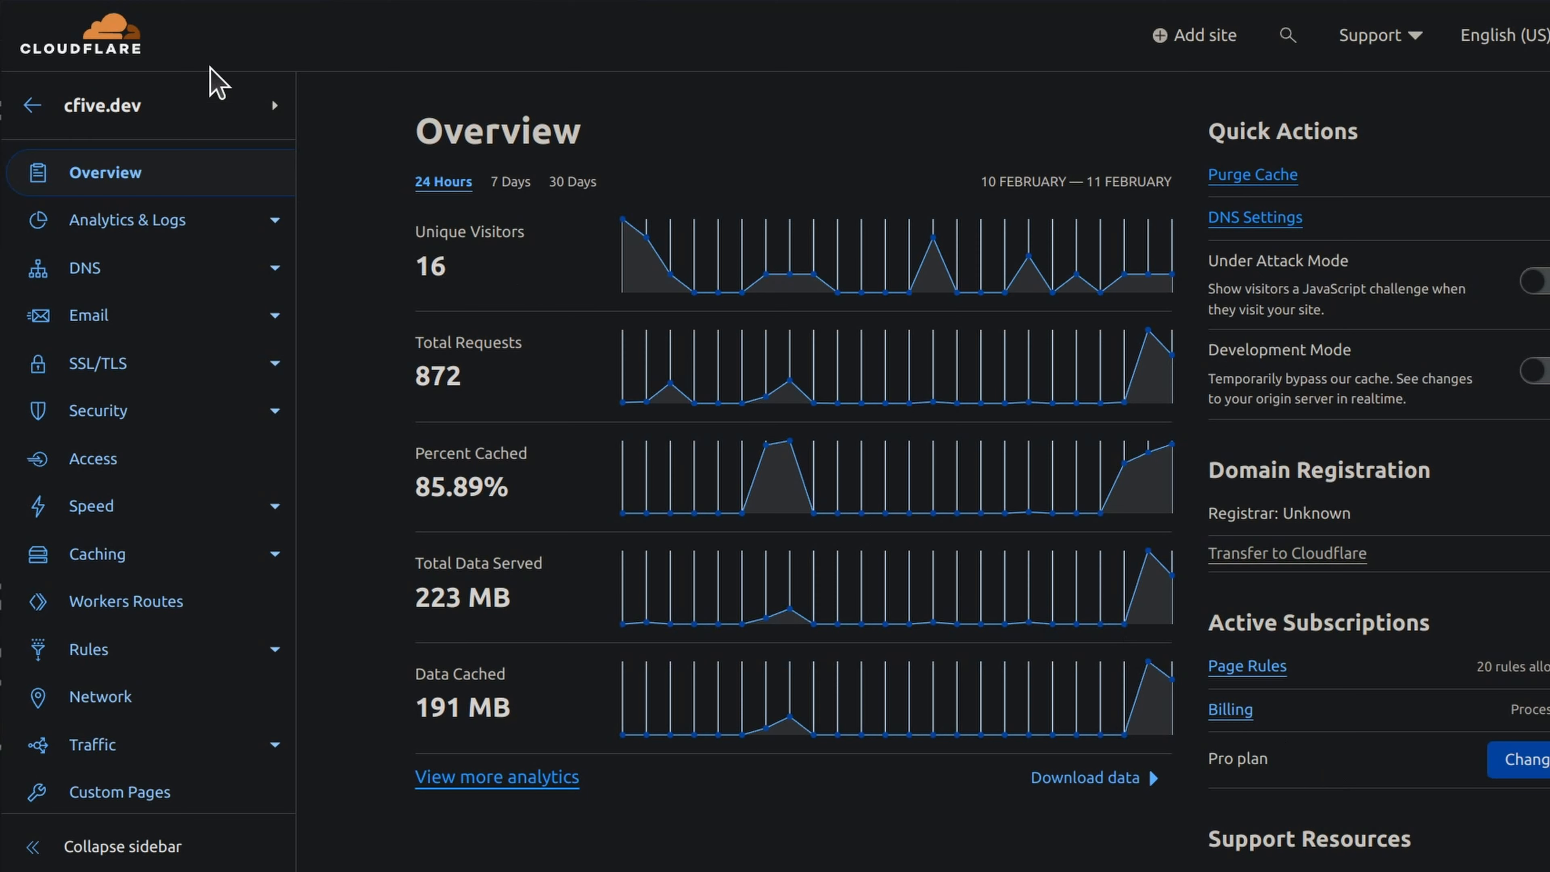
# - Switch to the Cloudflare Image Optimization docs and open the Activate Polish page under Cloudflare Polish
pyautogui.click(175, 1)
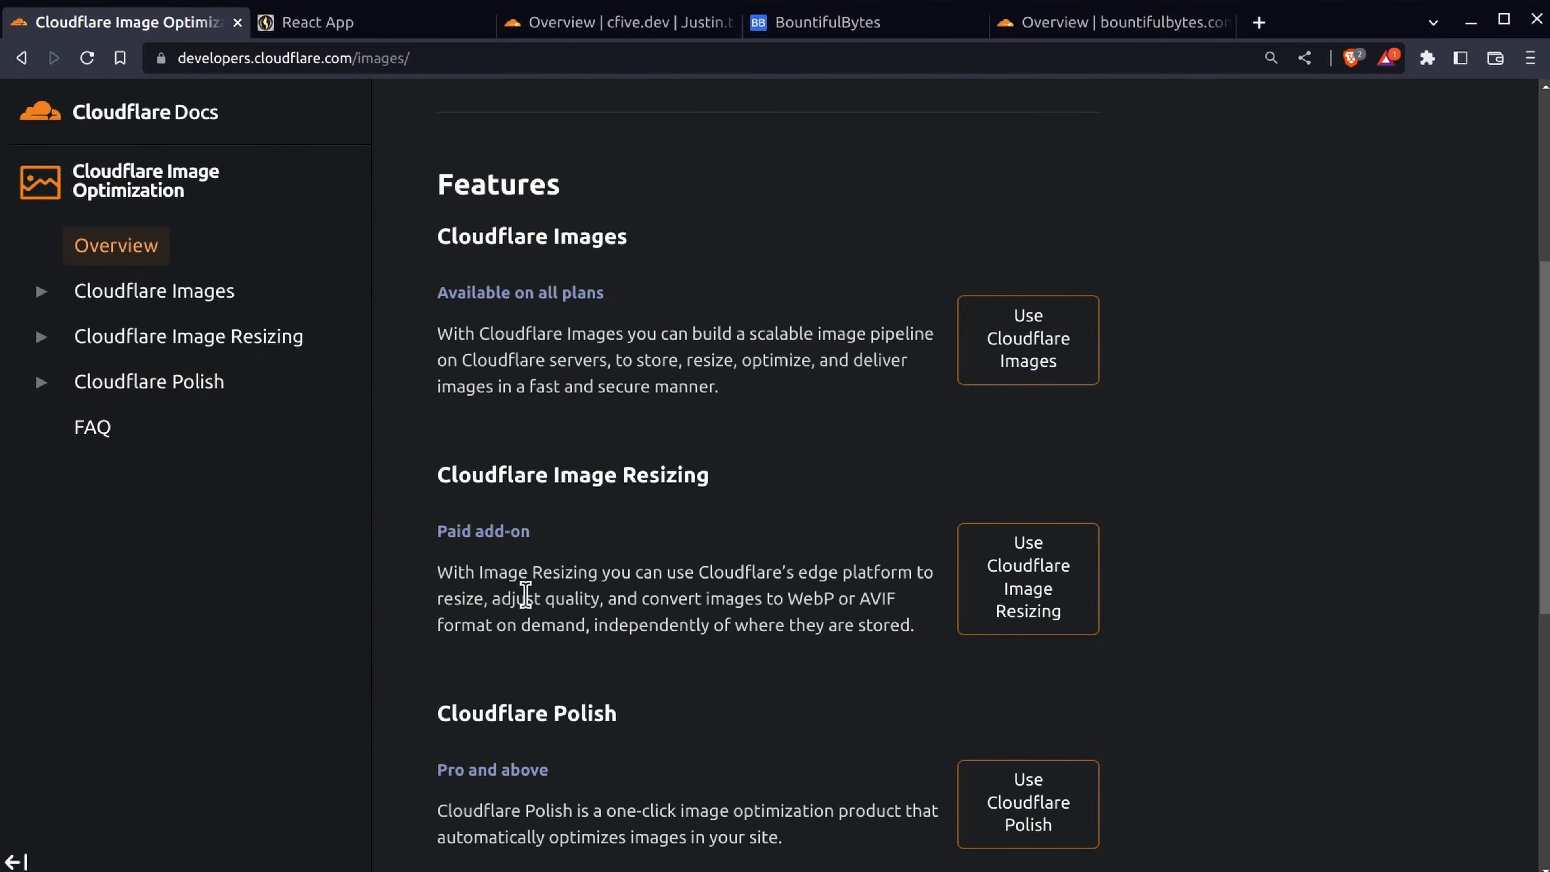
pyautogui.scroll(-5, 526, 595)
pyautogui.click(998, 453)
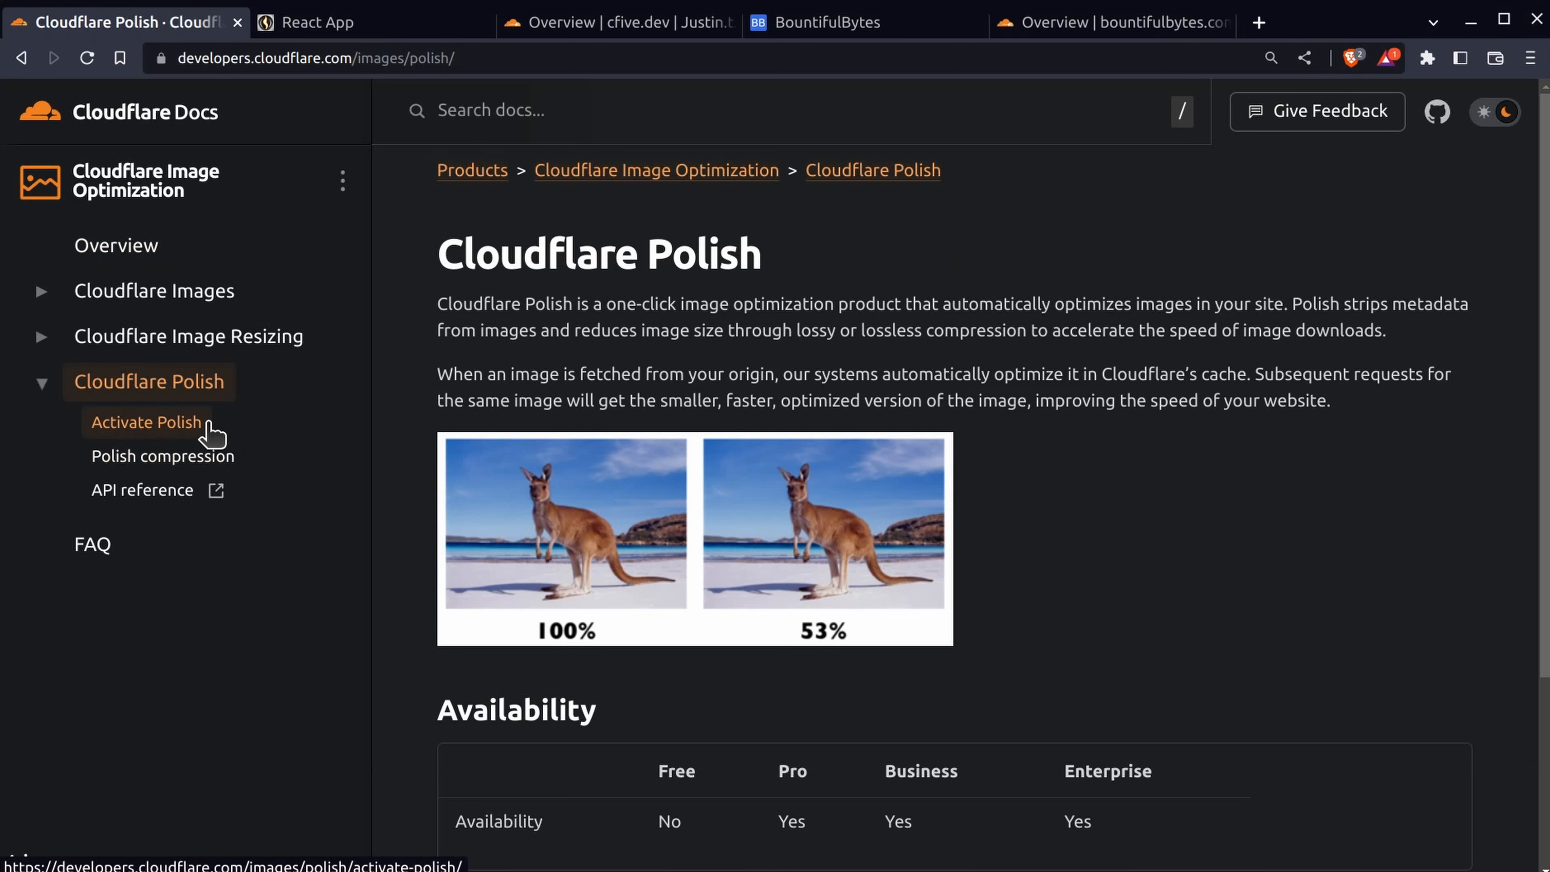
pyautogui.click(207, 430)
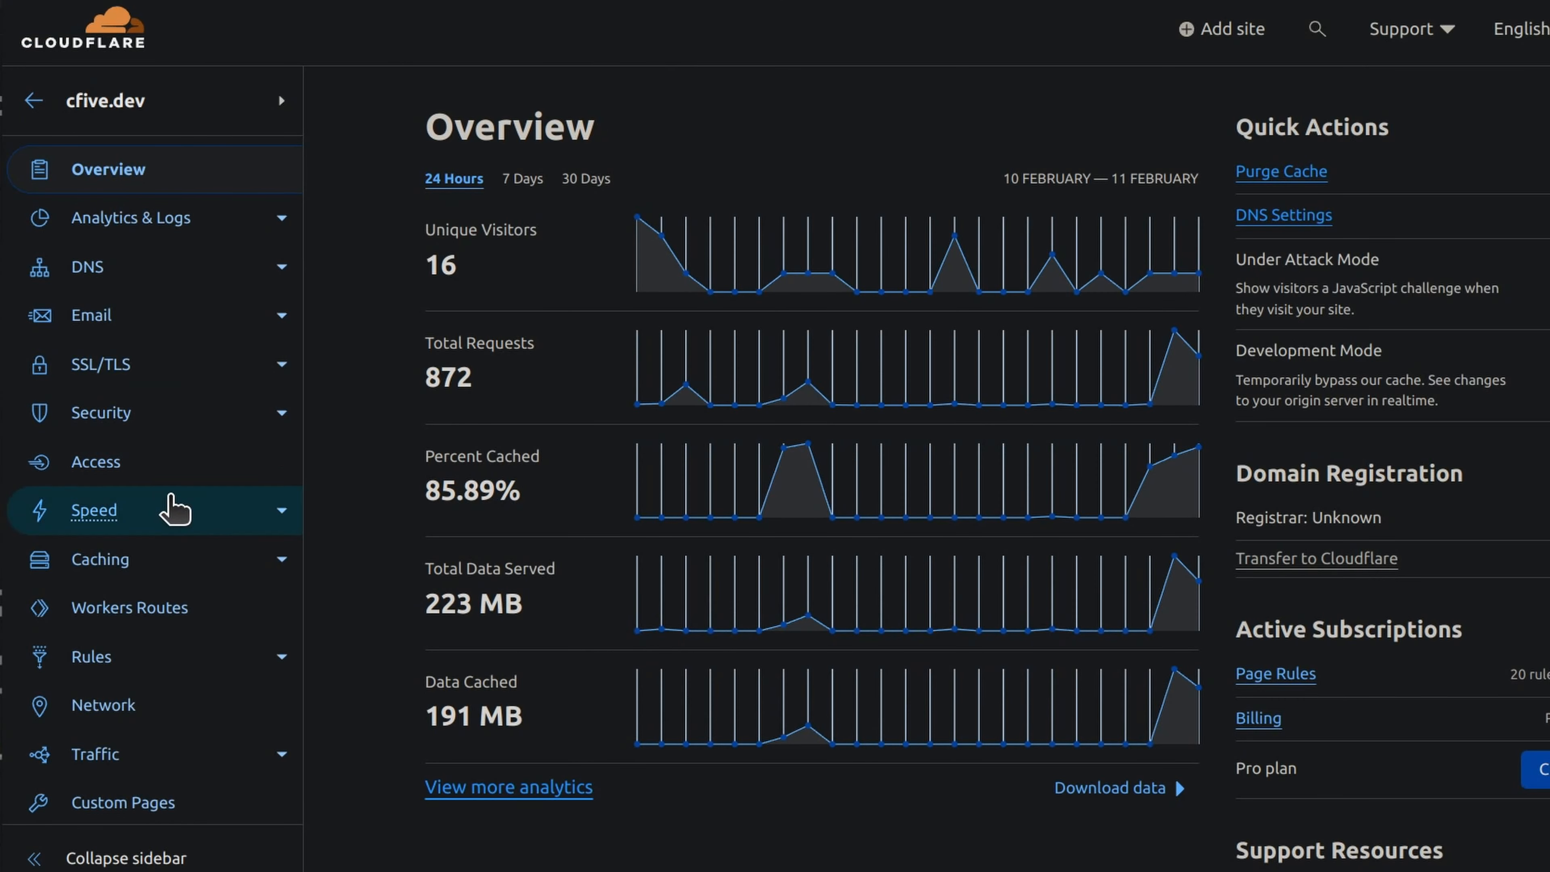
# - In cfive.dev's speed optimization settings, set Polish to Lossy and enable WebP
pyautogui.click(278, 511)
pyautogui.click(139, 587)
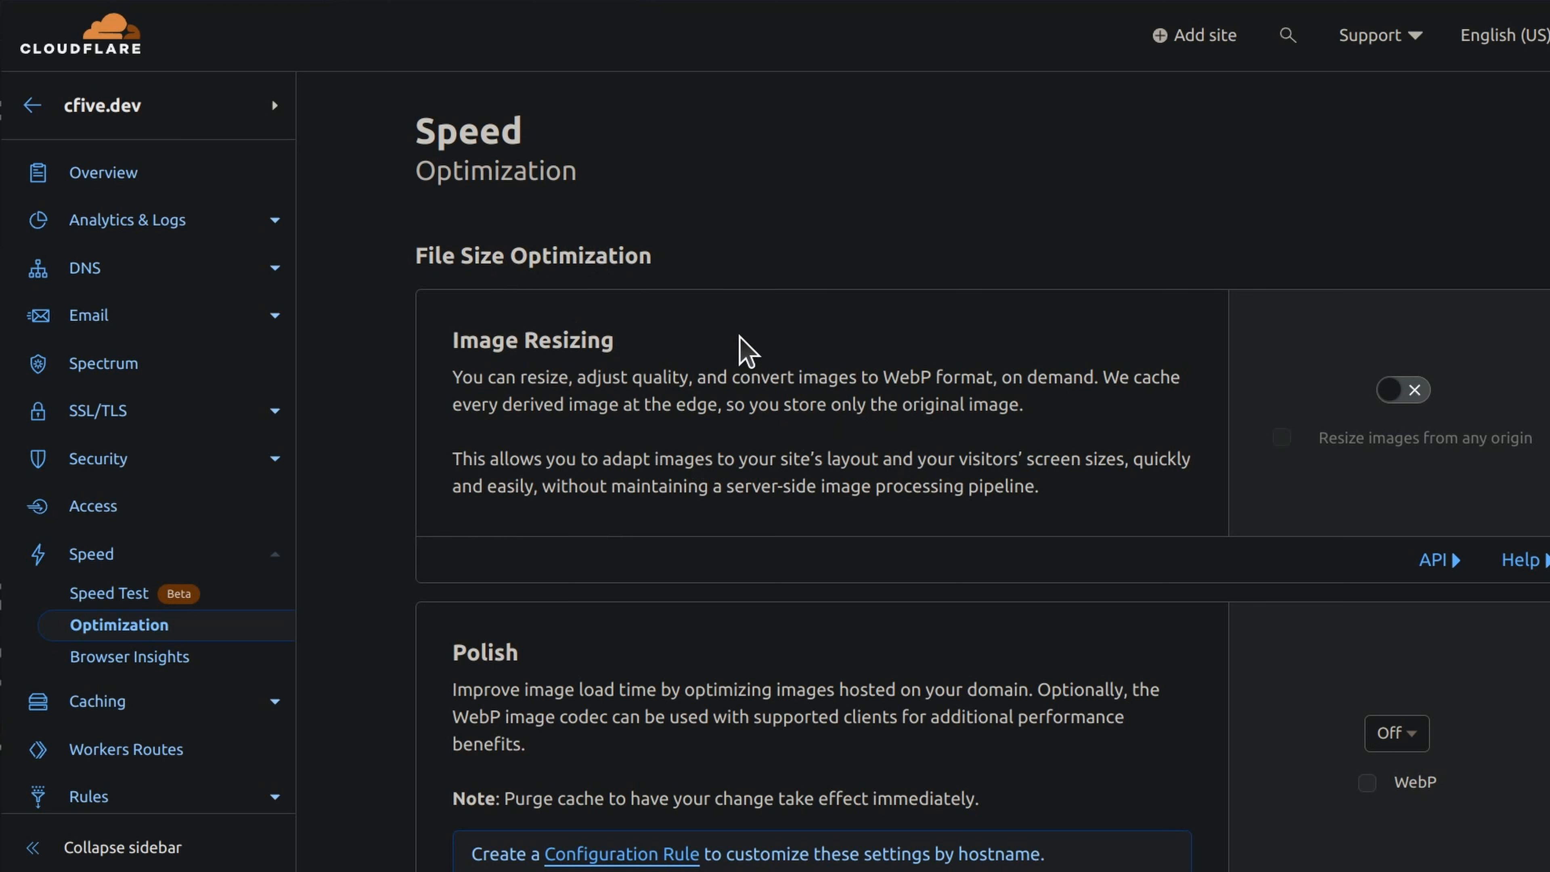
pyautogui.scroll(-2, 759, 360)
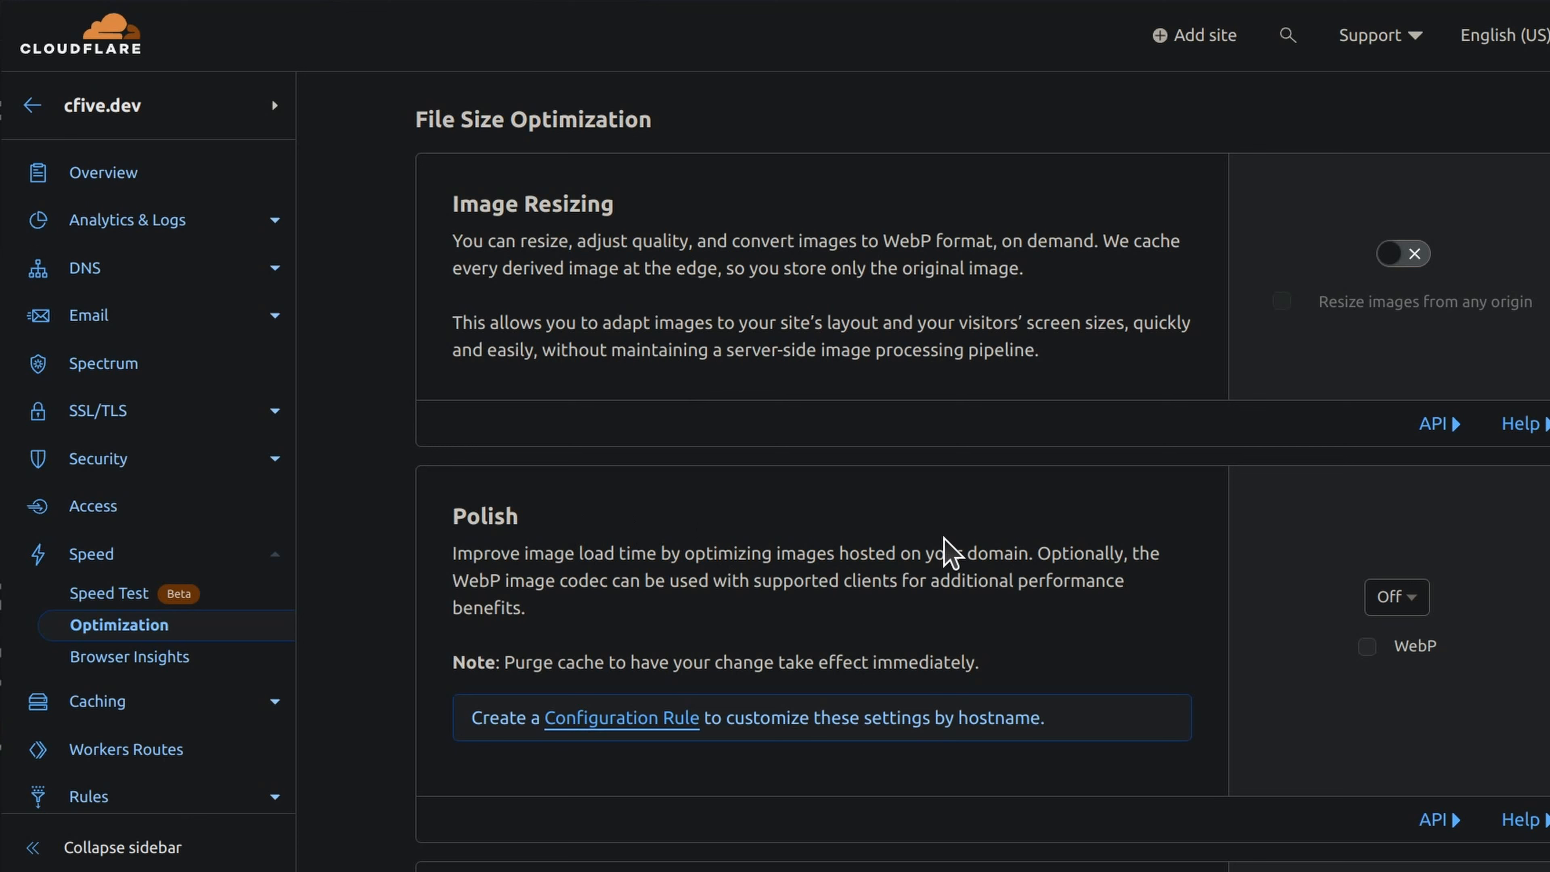
pyautogui.click(1415, 603)
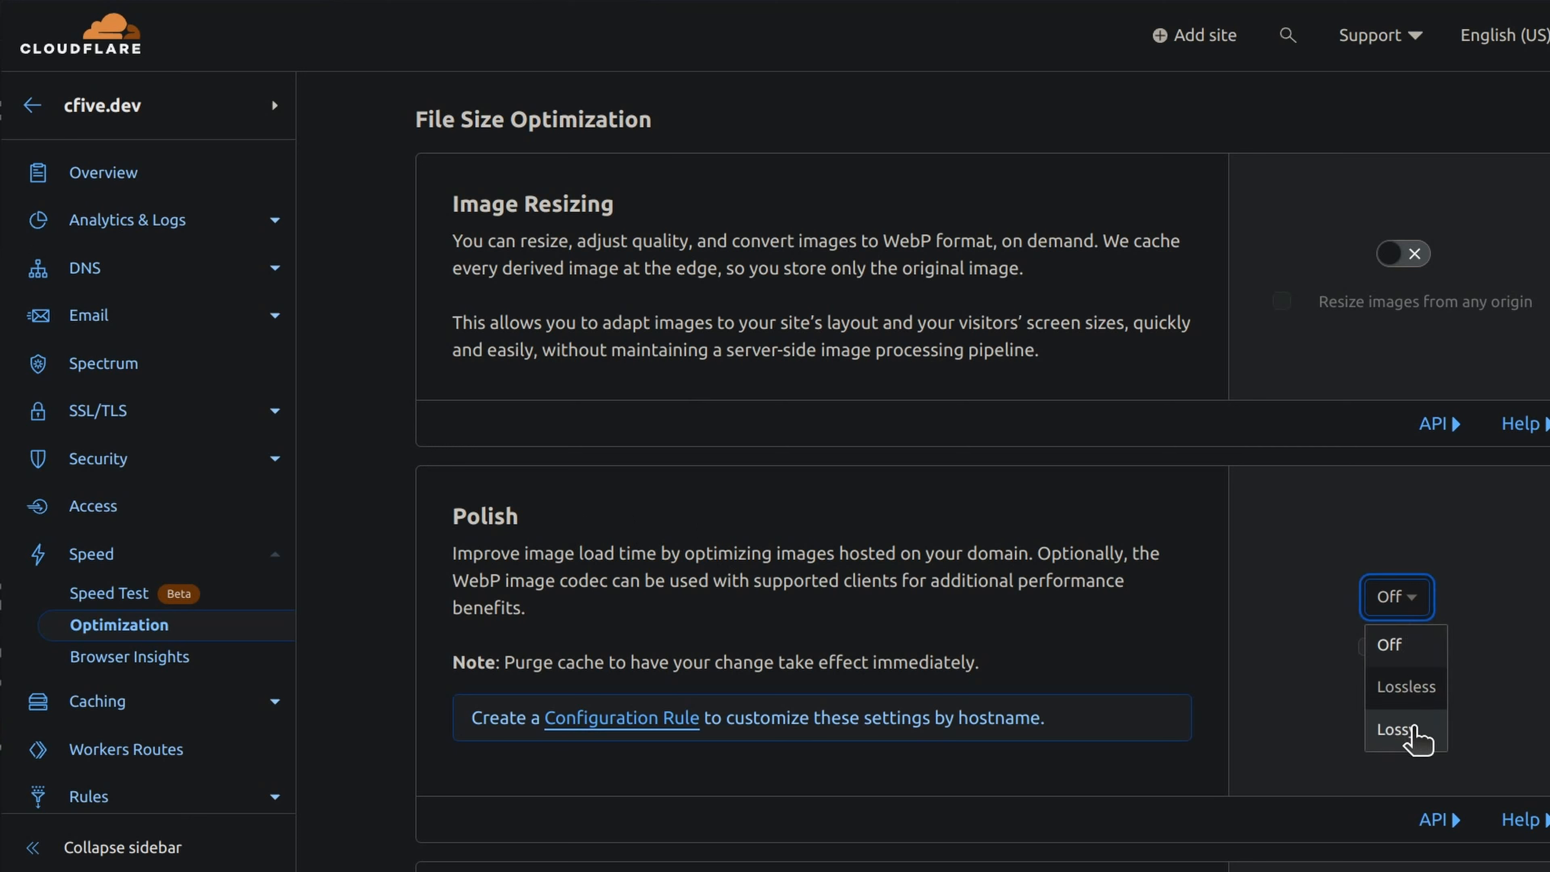
pyautogui.click(1413, 730)
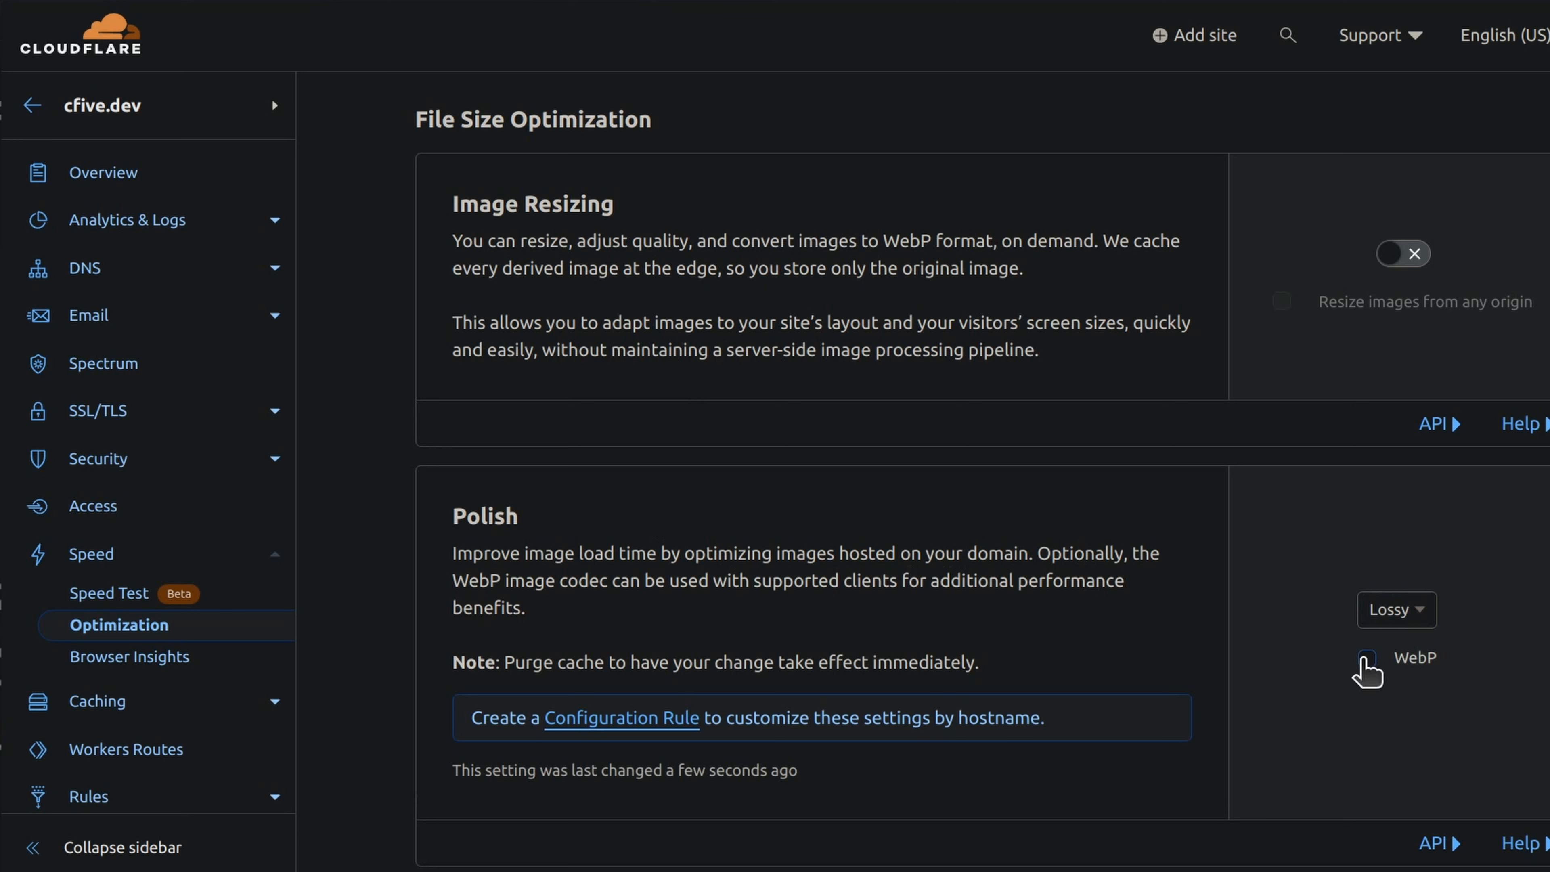
pyautogui.click(1364, 658)
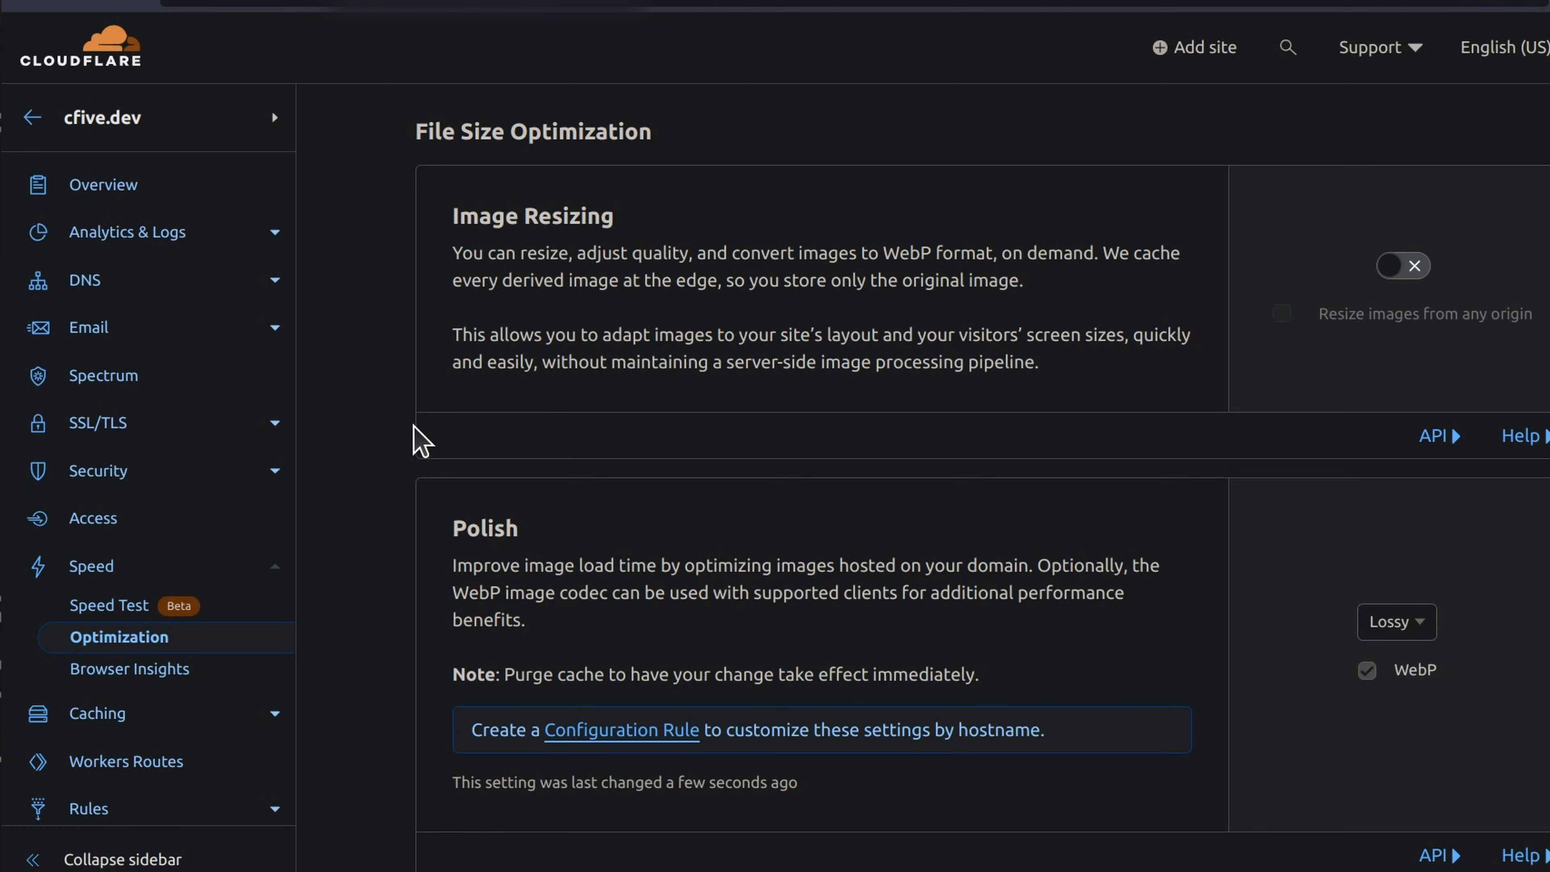
# - Purge all cached files for cfive.dev
pyautogui.click(107, 185)
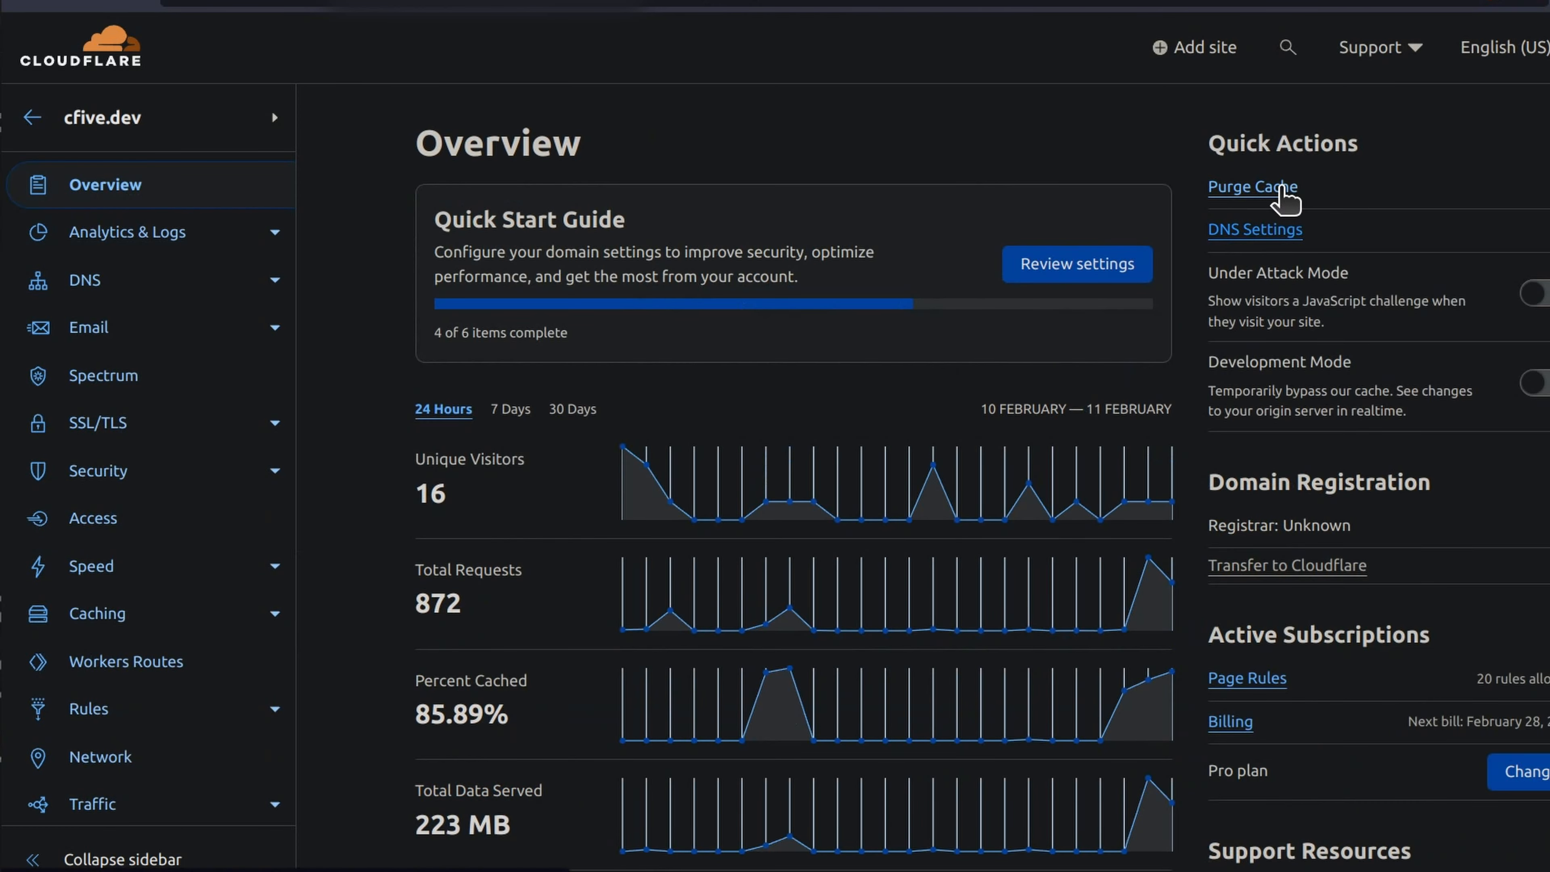
pyautogui.click(1281, 196)
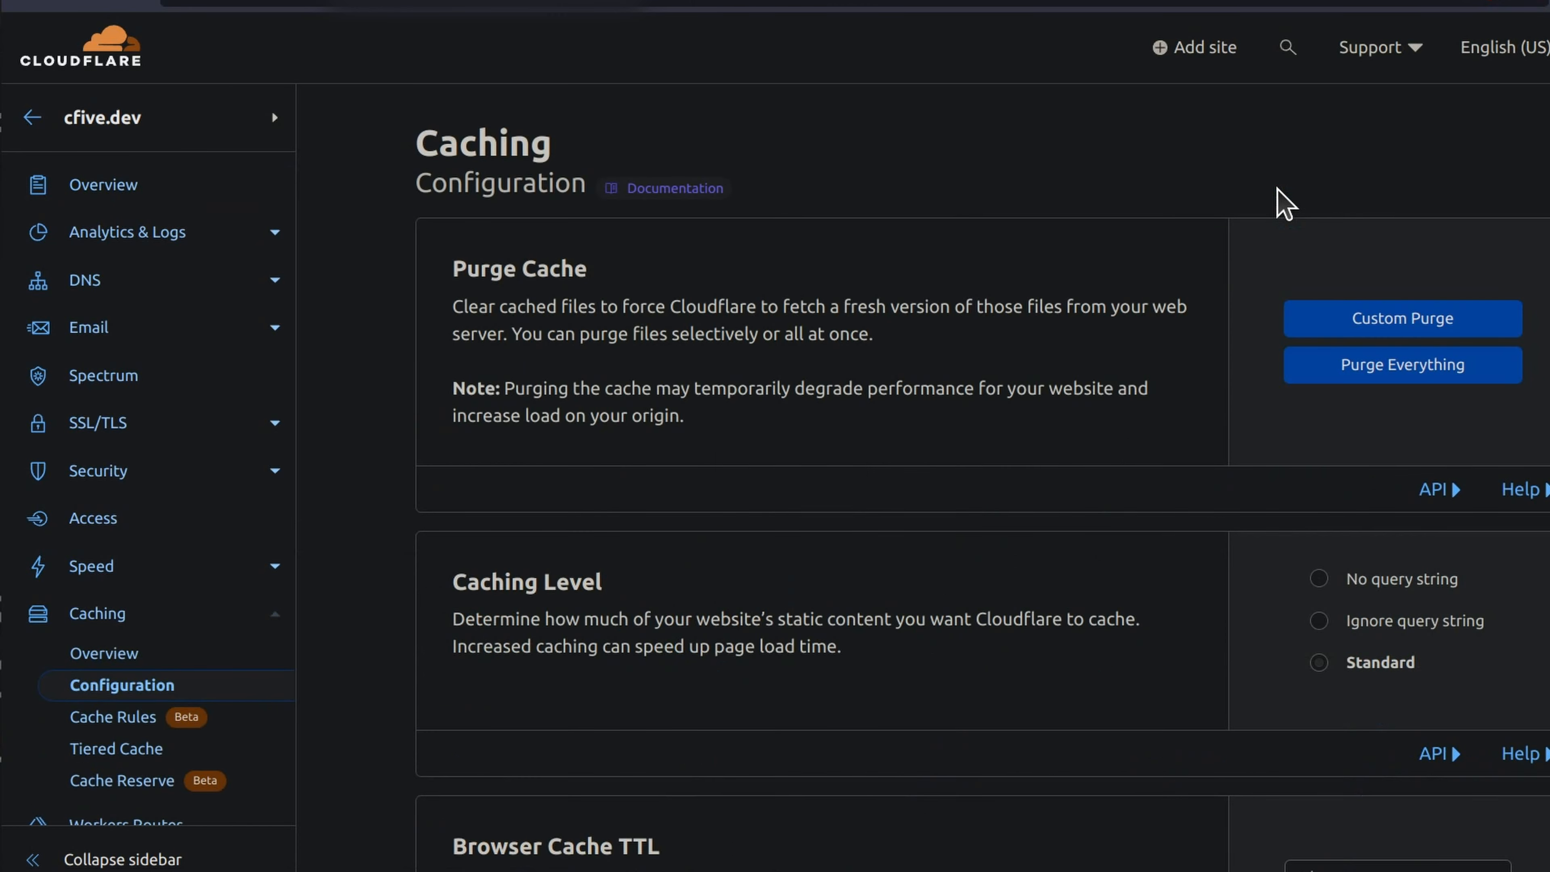
pyautogui.click(1394, 370)
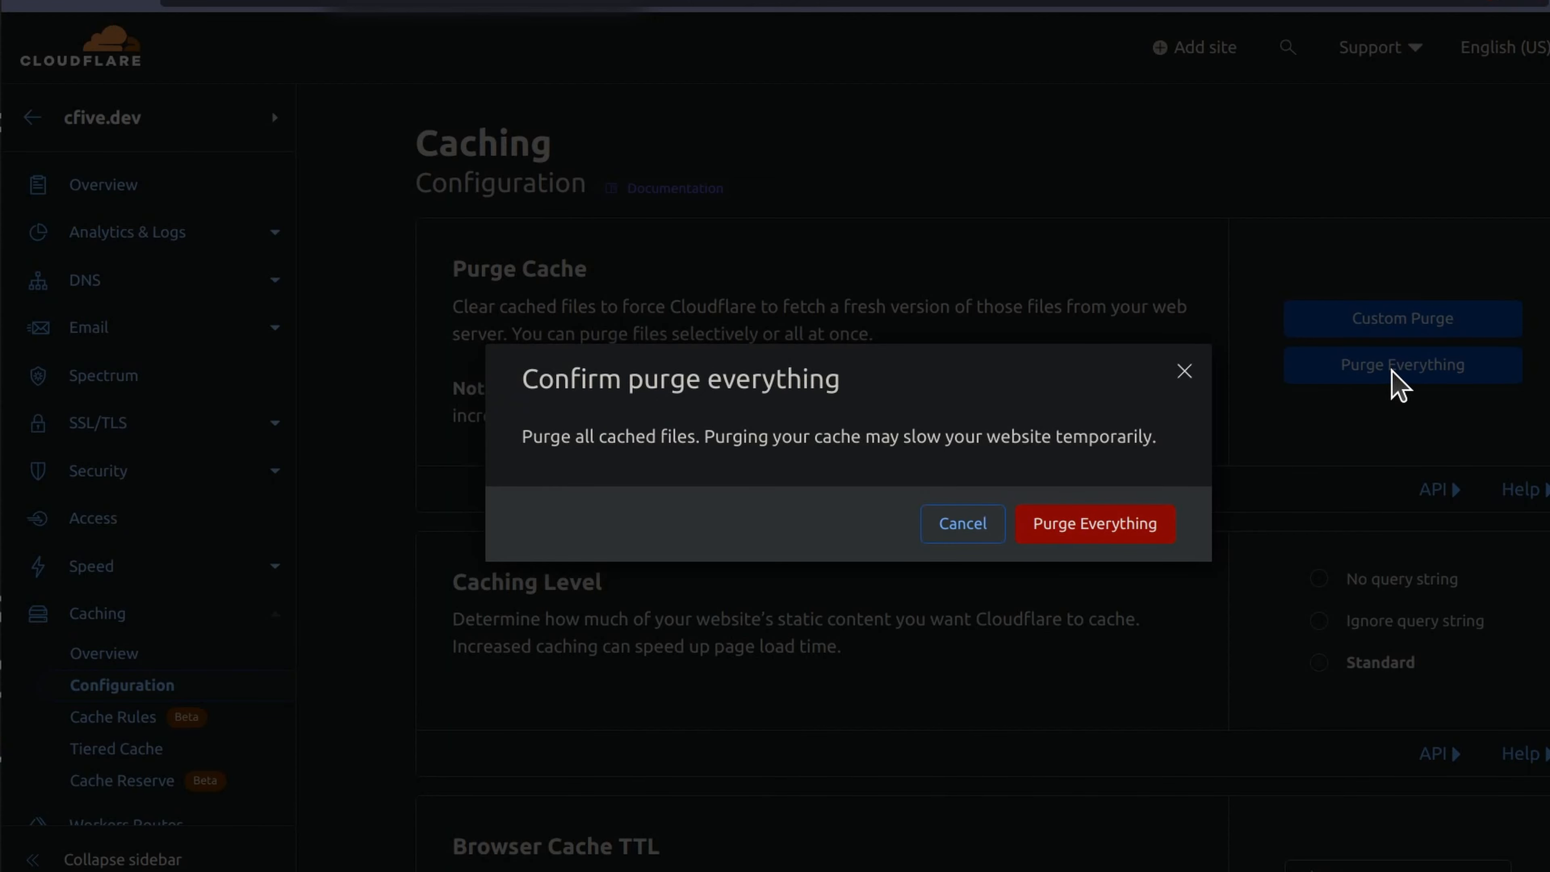
pyautogui.click(1146, 520)
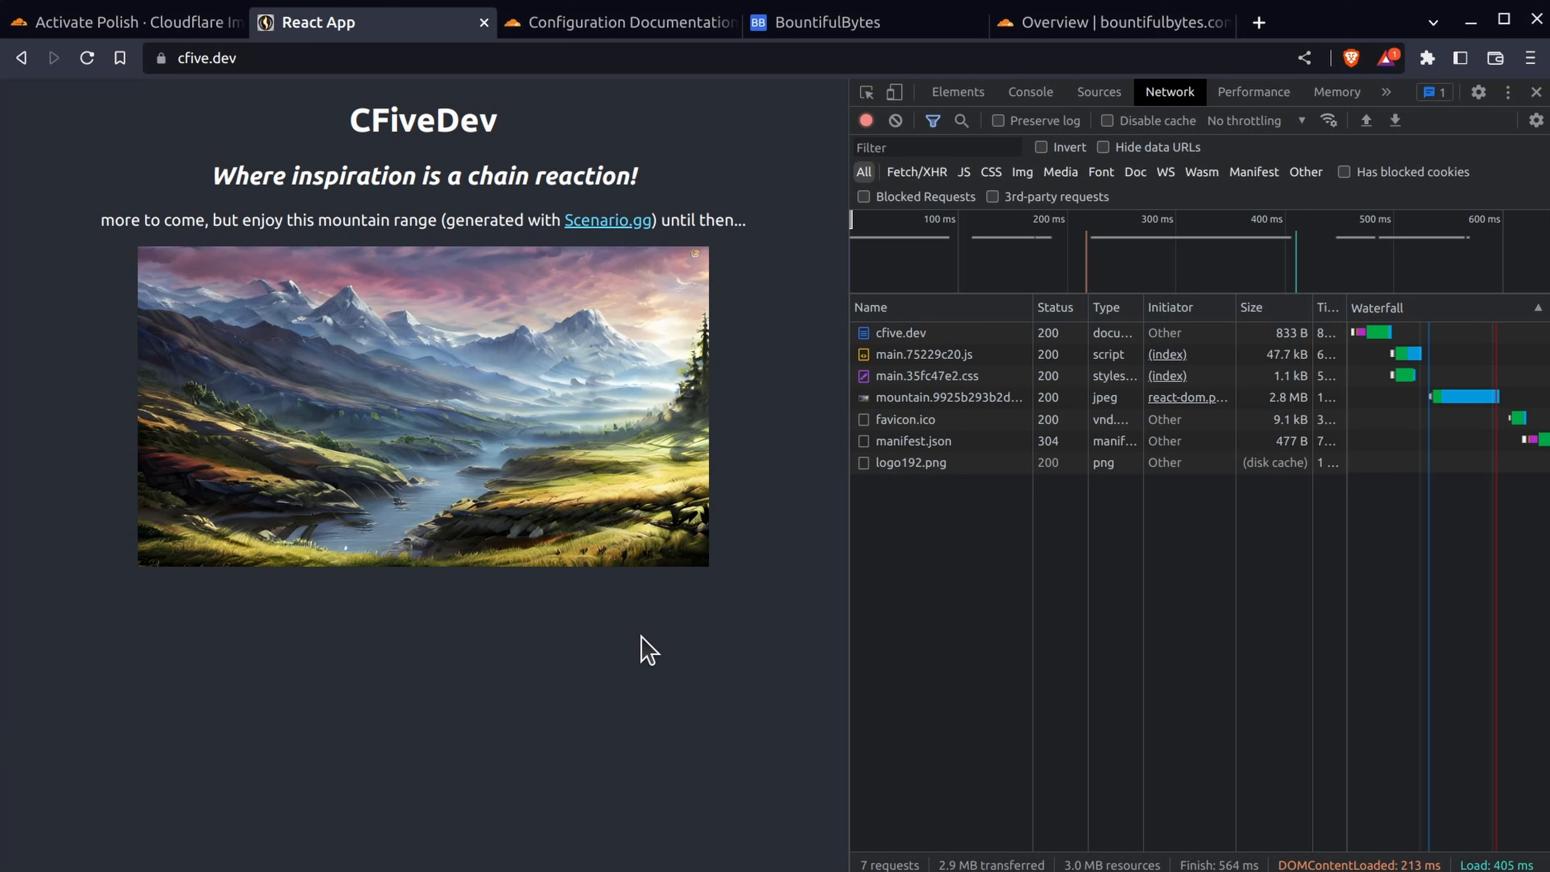
# - Reload the cfive.dev site, first bypassing the browser cache, and check the mountain image's type and transfer size
pyautogui.hotkey('ctrl', 'shift', 'r')
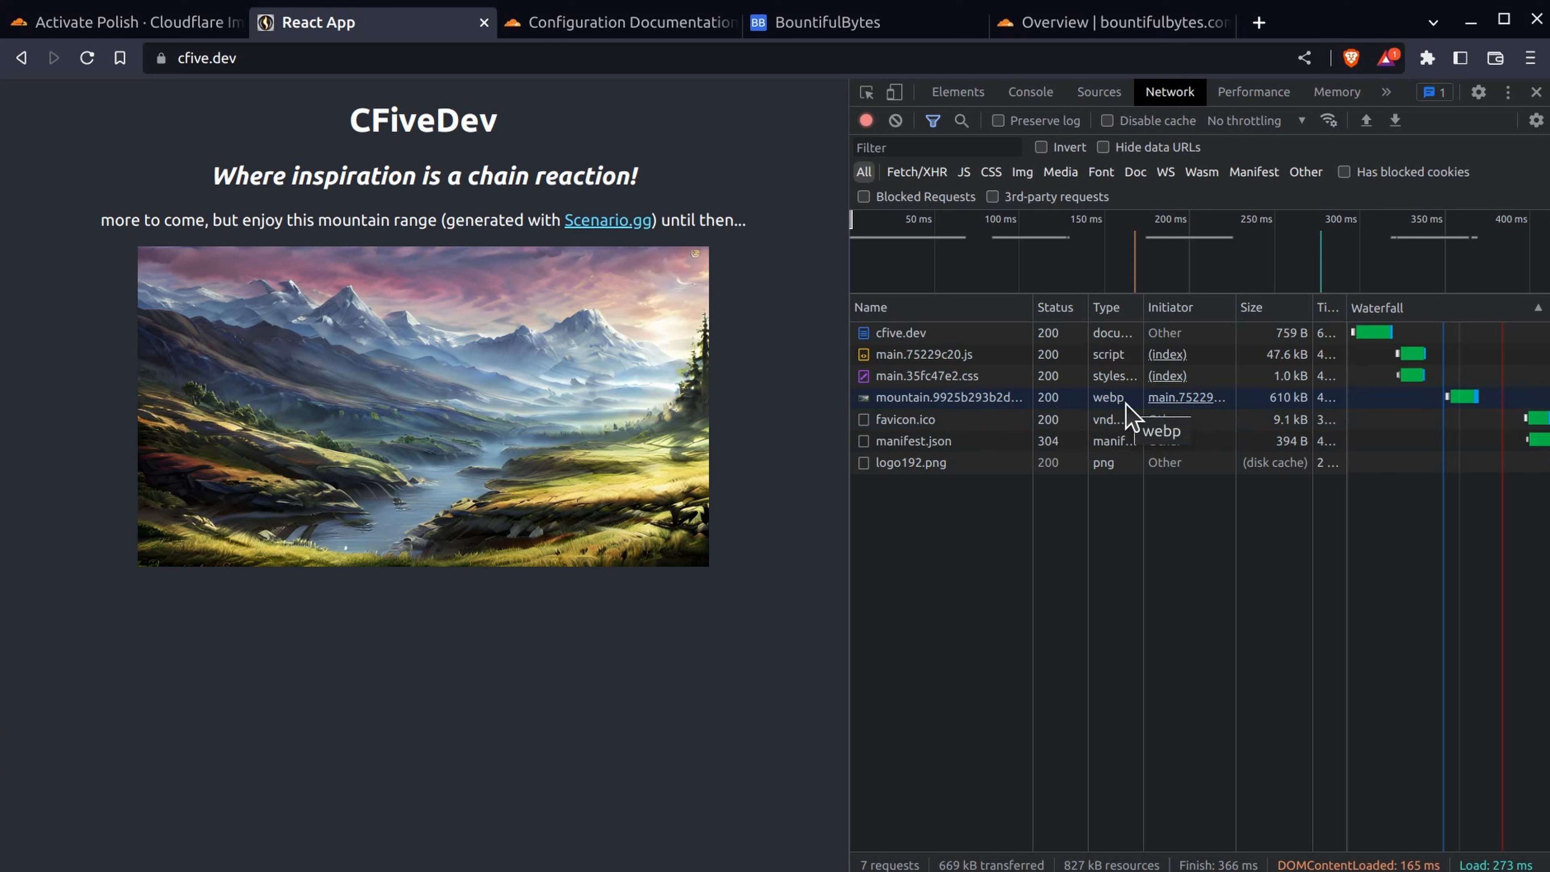
pyautogui.moveTo(1258, 406)
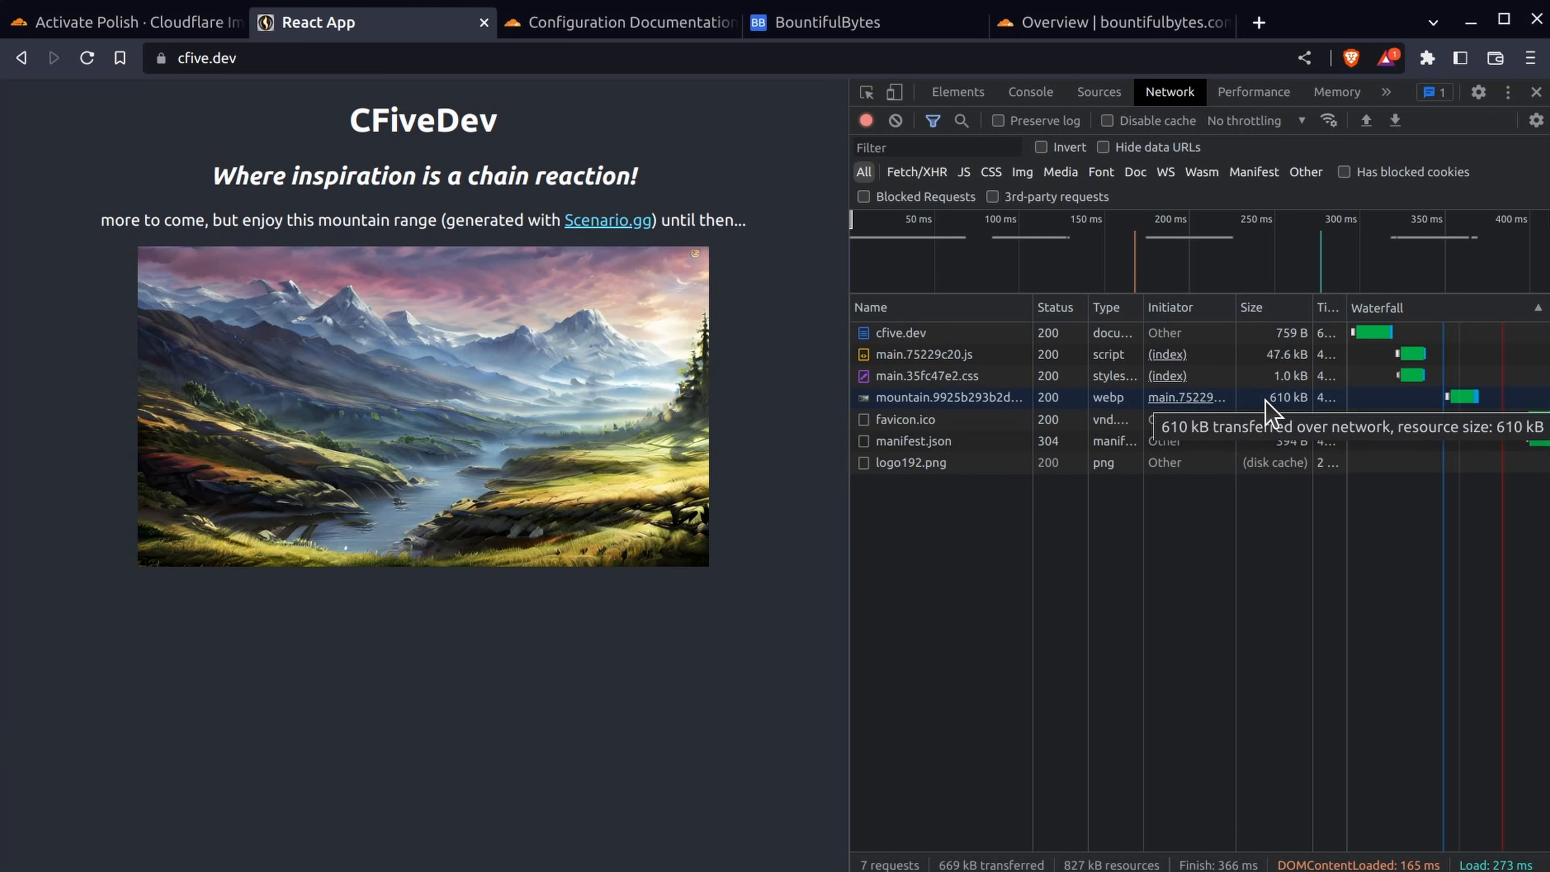
pyautogui.hotkey('ctrl', 'r')
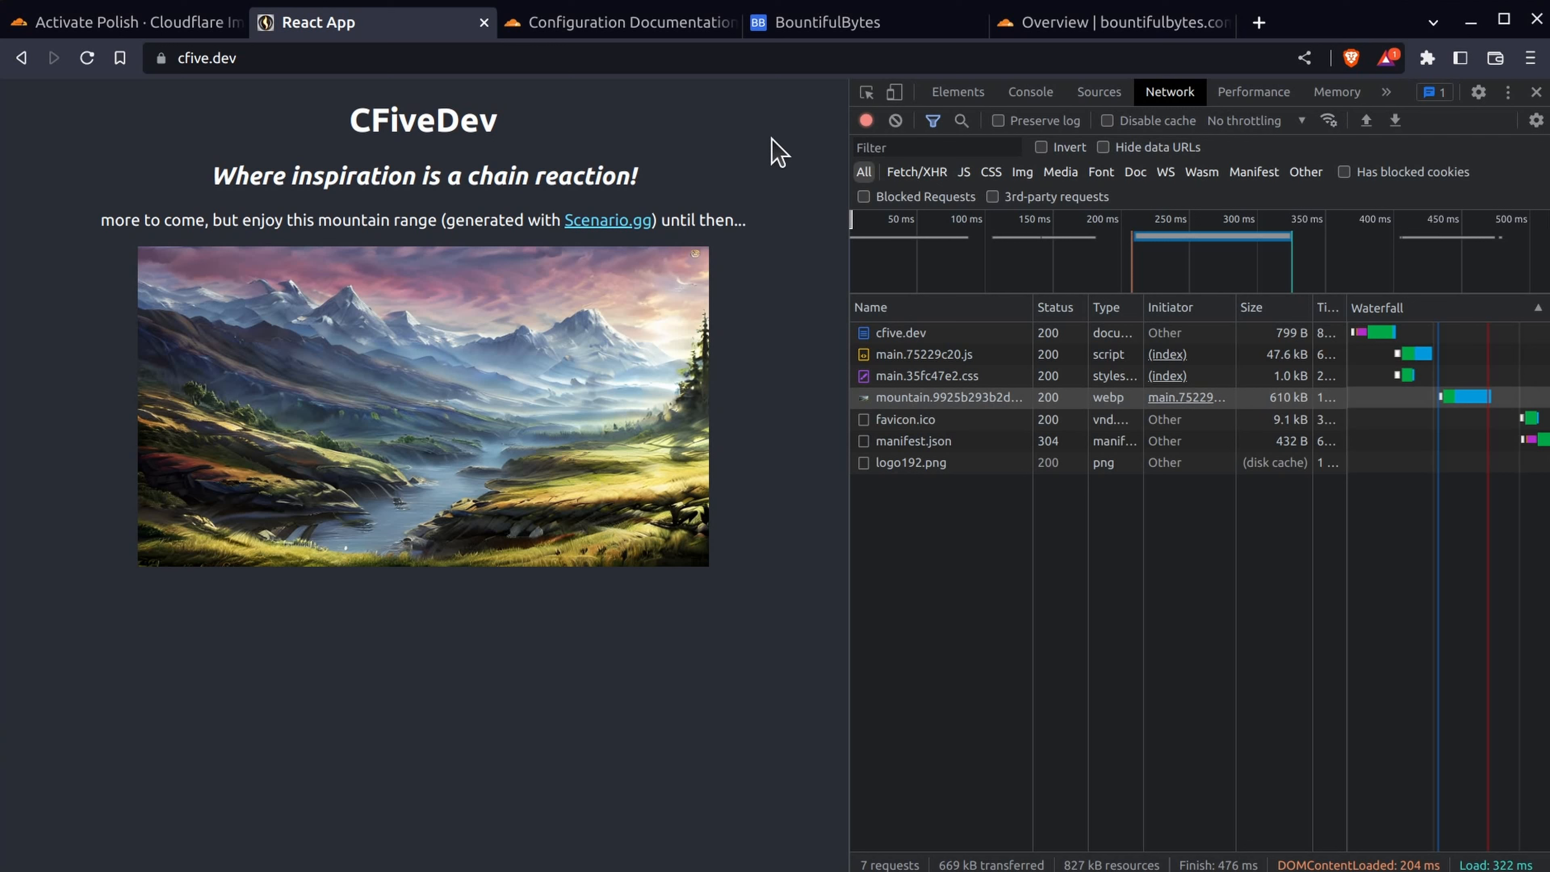
# - Switch to the BountifulBytes site and look through the article banner images on its home page
pyautogui.click(833, 35)
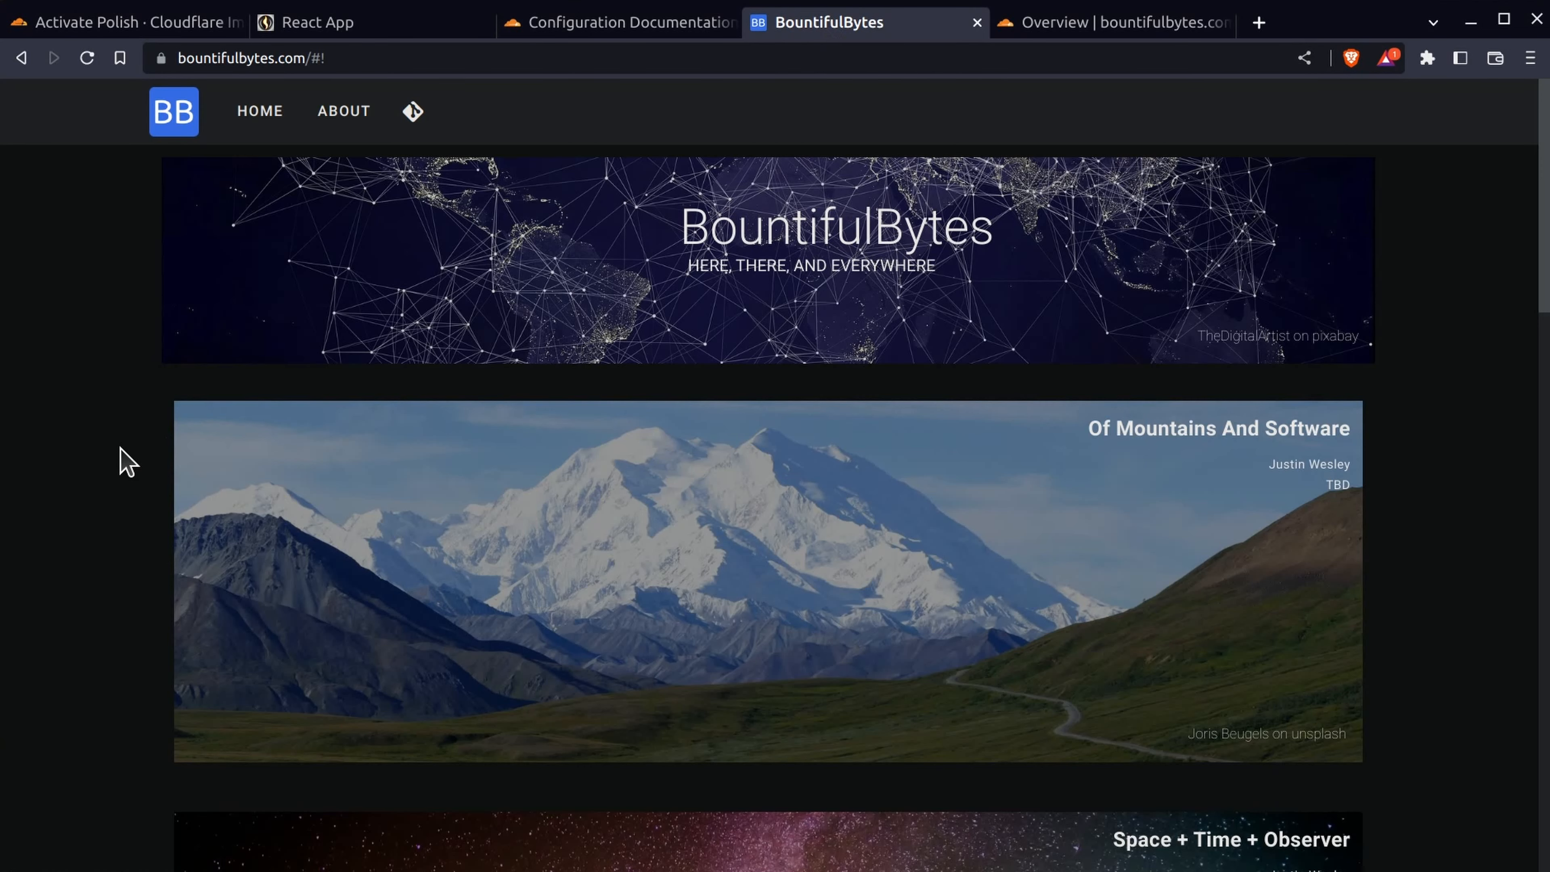
pyautogui.scroll(-15, 127, 462)
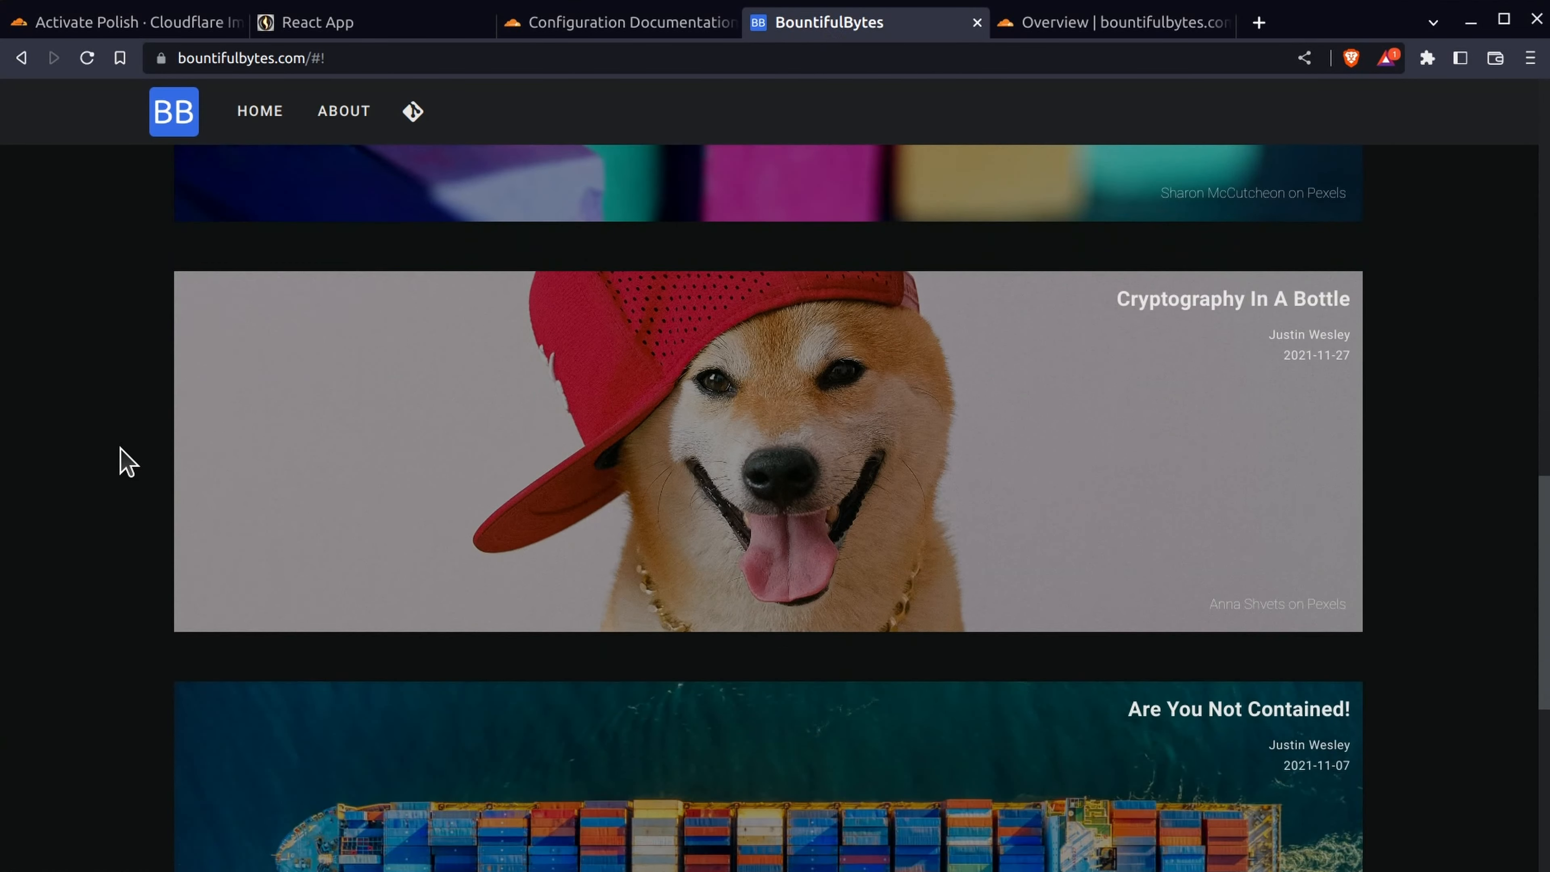
pyautogui.scroll(2, 127, 462)
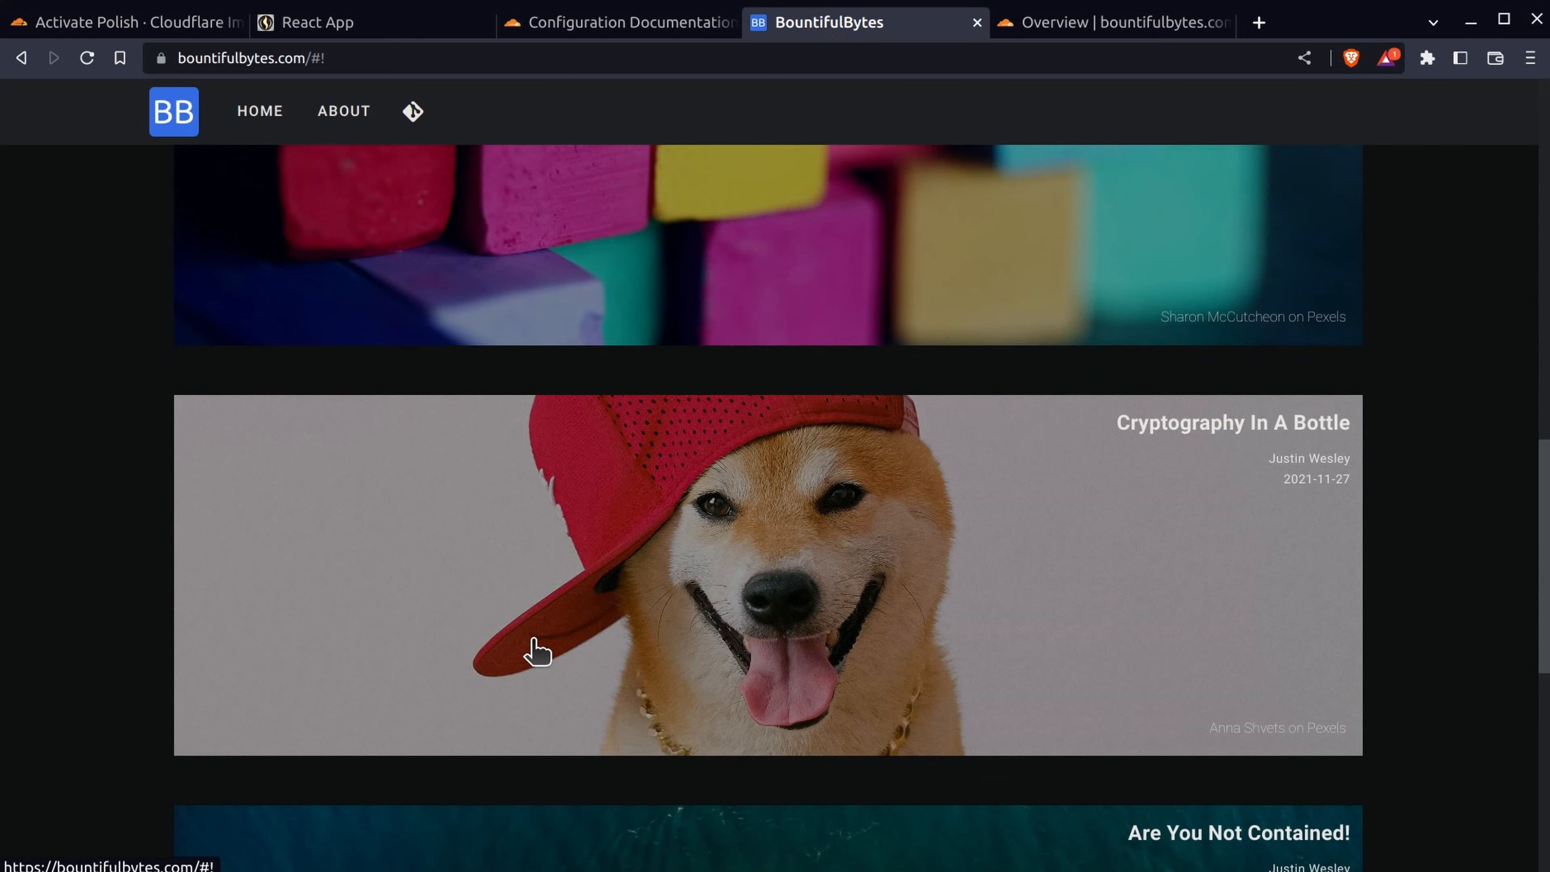
pyautogui.scroll(20, 535, 652)
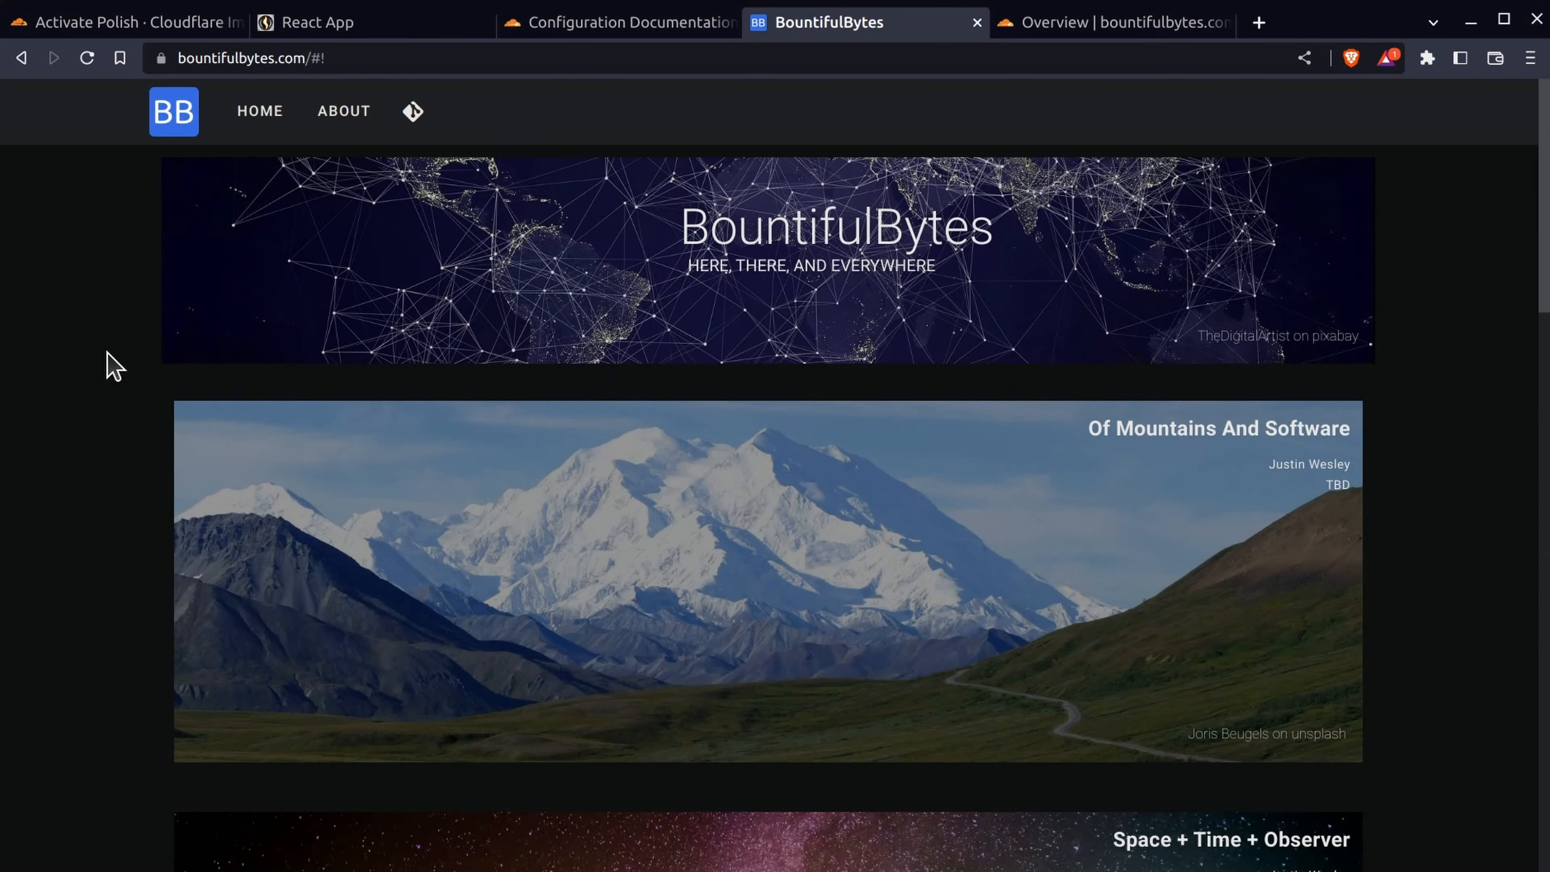
# - Record the network requests of a BountifulBytes page reload and examine the types and sizes of its images
pyautogui.hotkey('ctrl', 'shift', 'i')
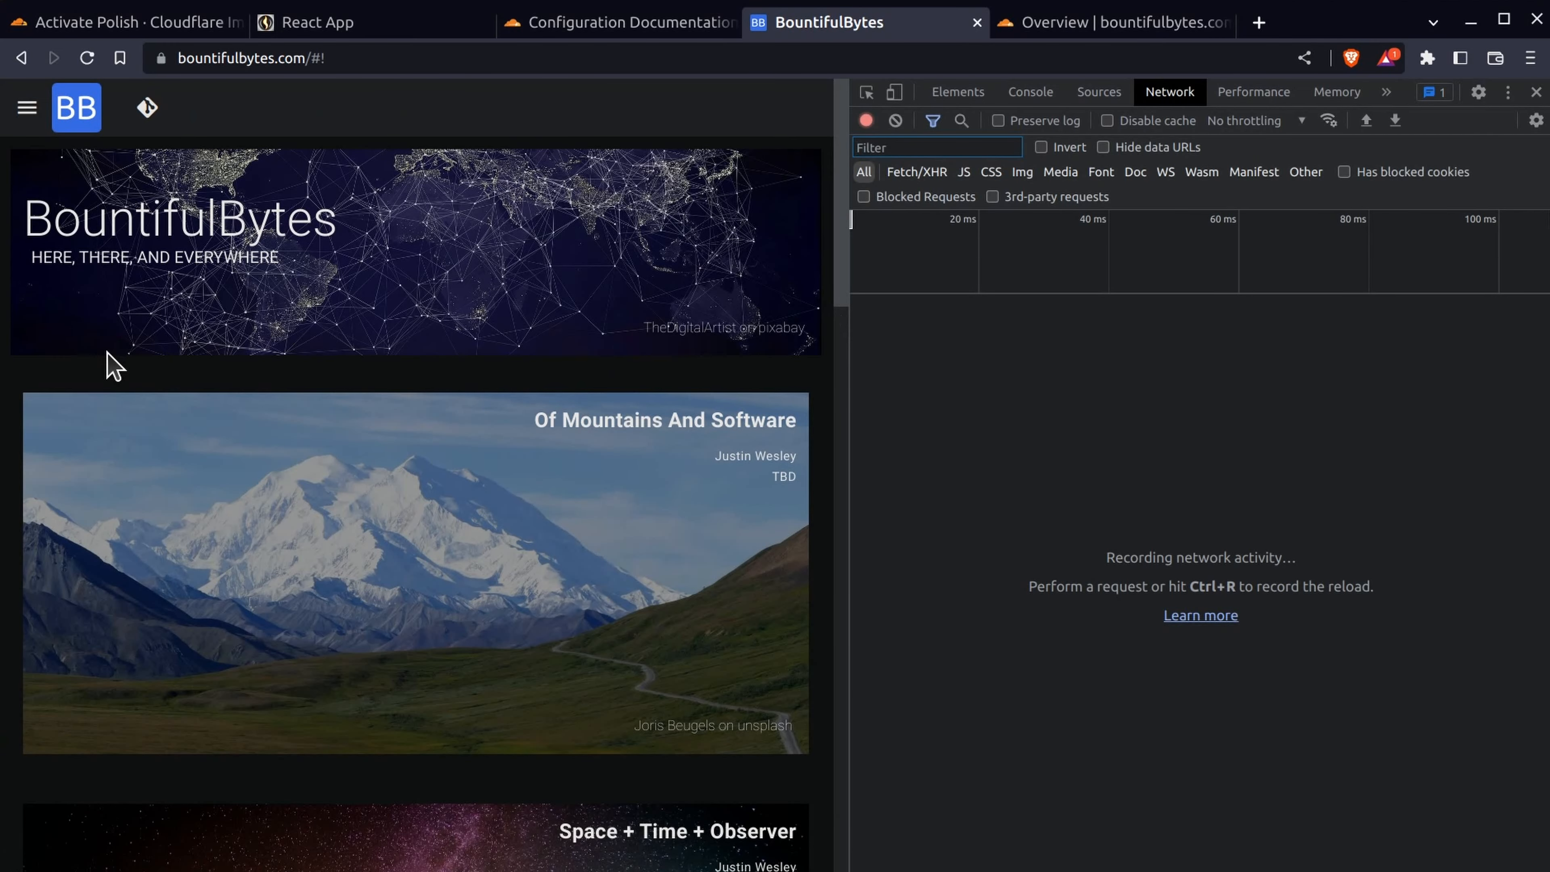
pyautogui.hotkey('ctrl', 'r')
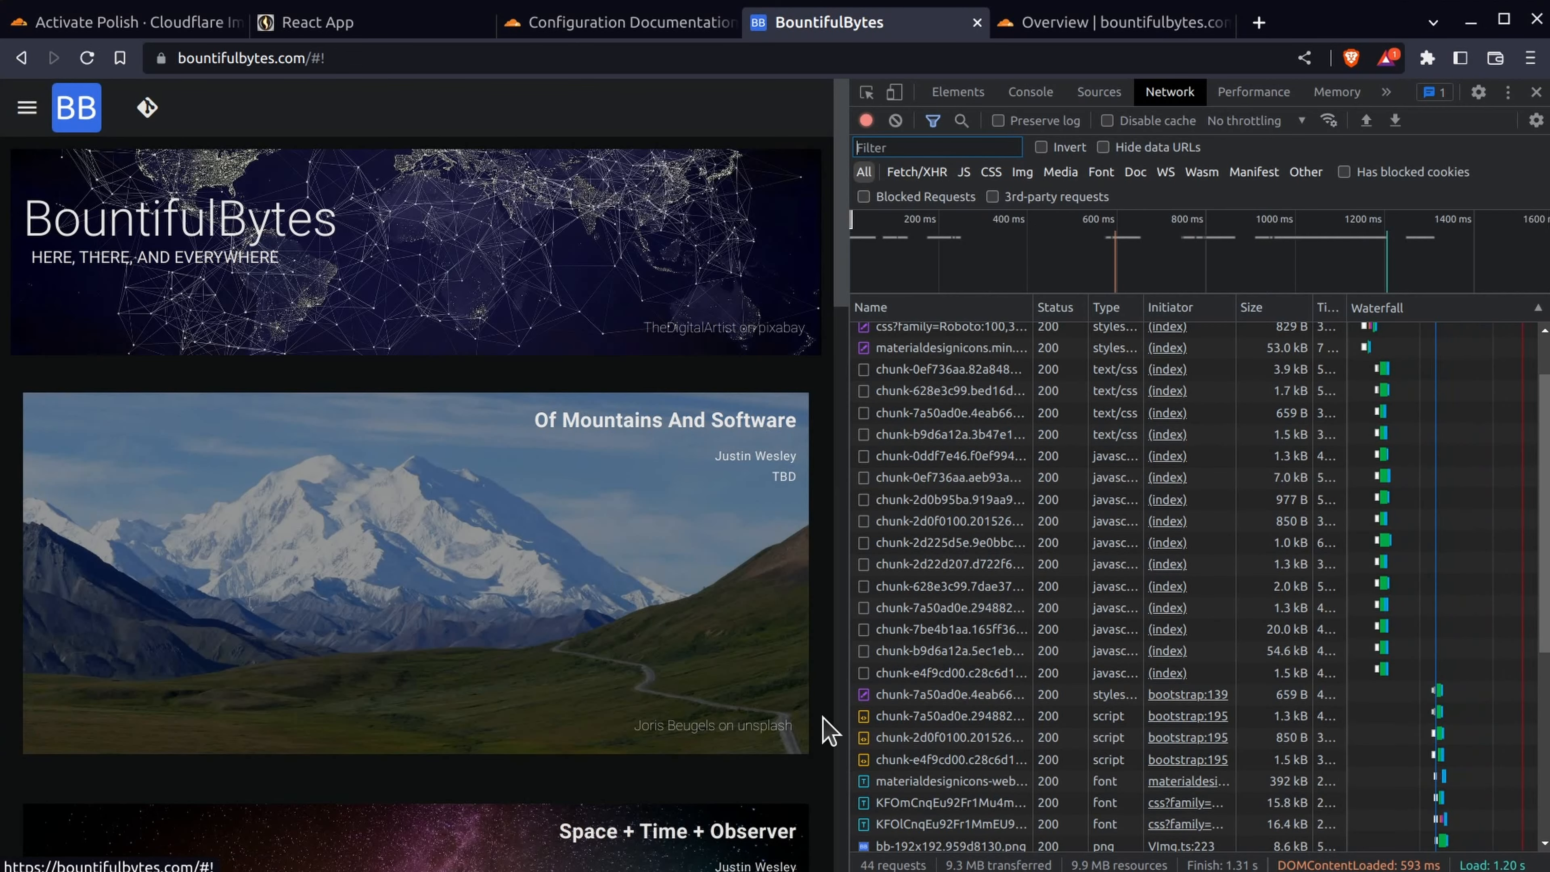
pyautogui.scroll(-6, 928, 641)
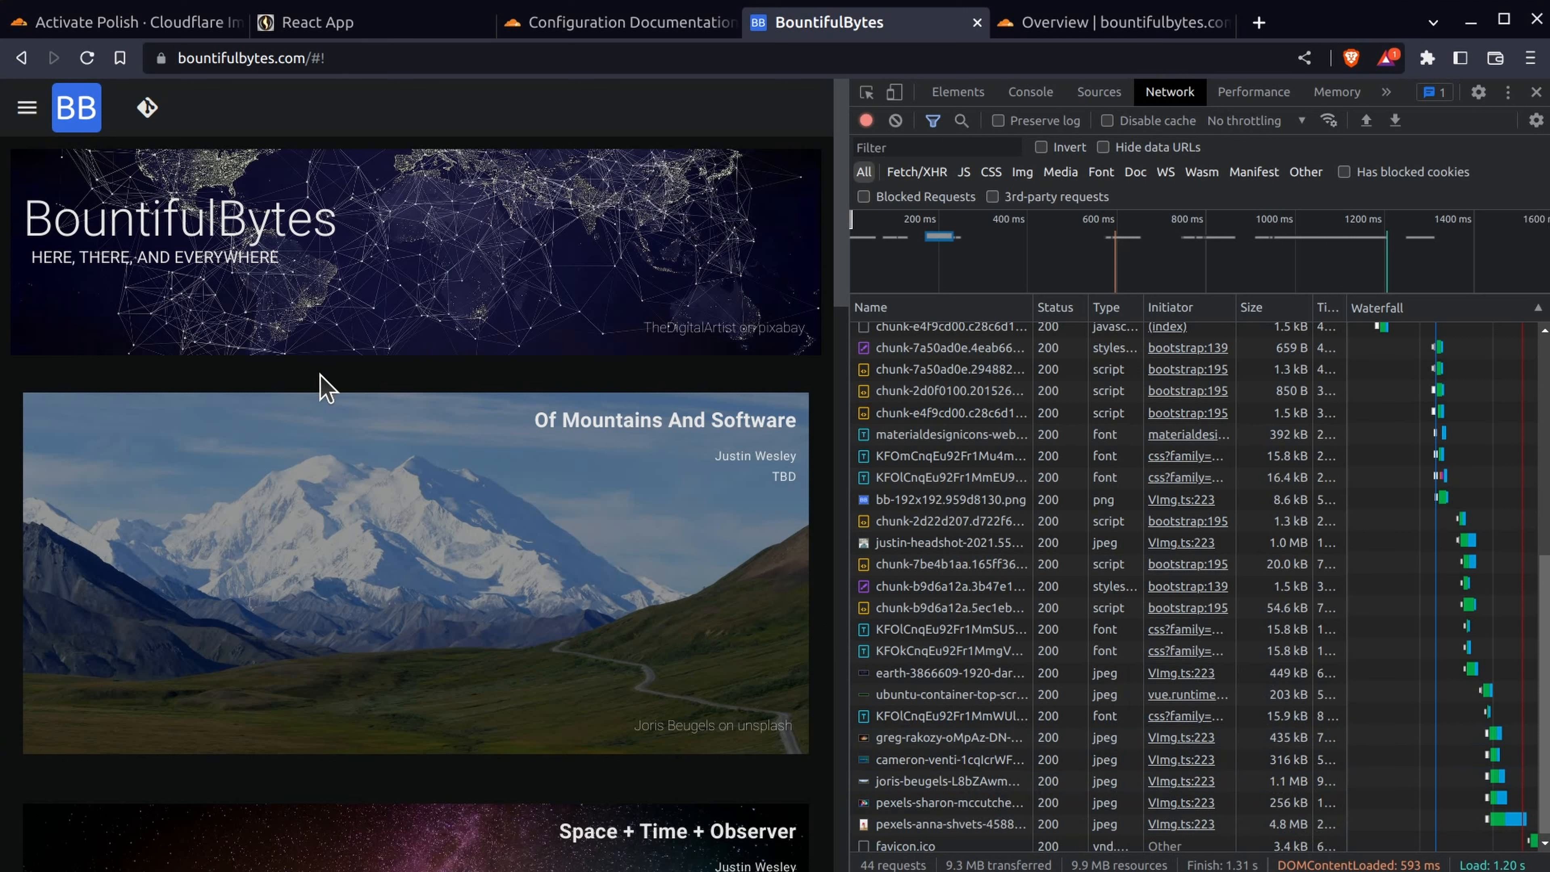
# - Switch to the Cloudflare dashboard overview of bountifulbytes.com
pyautogui.click(1092, 25)
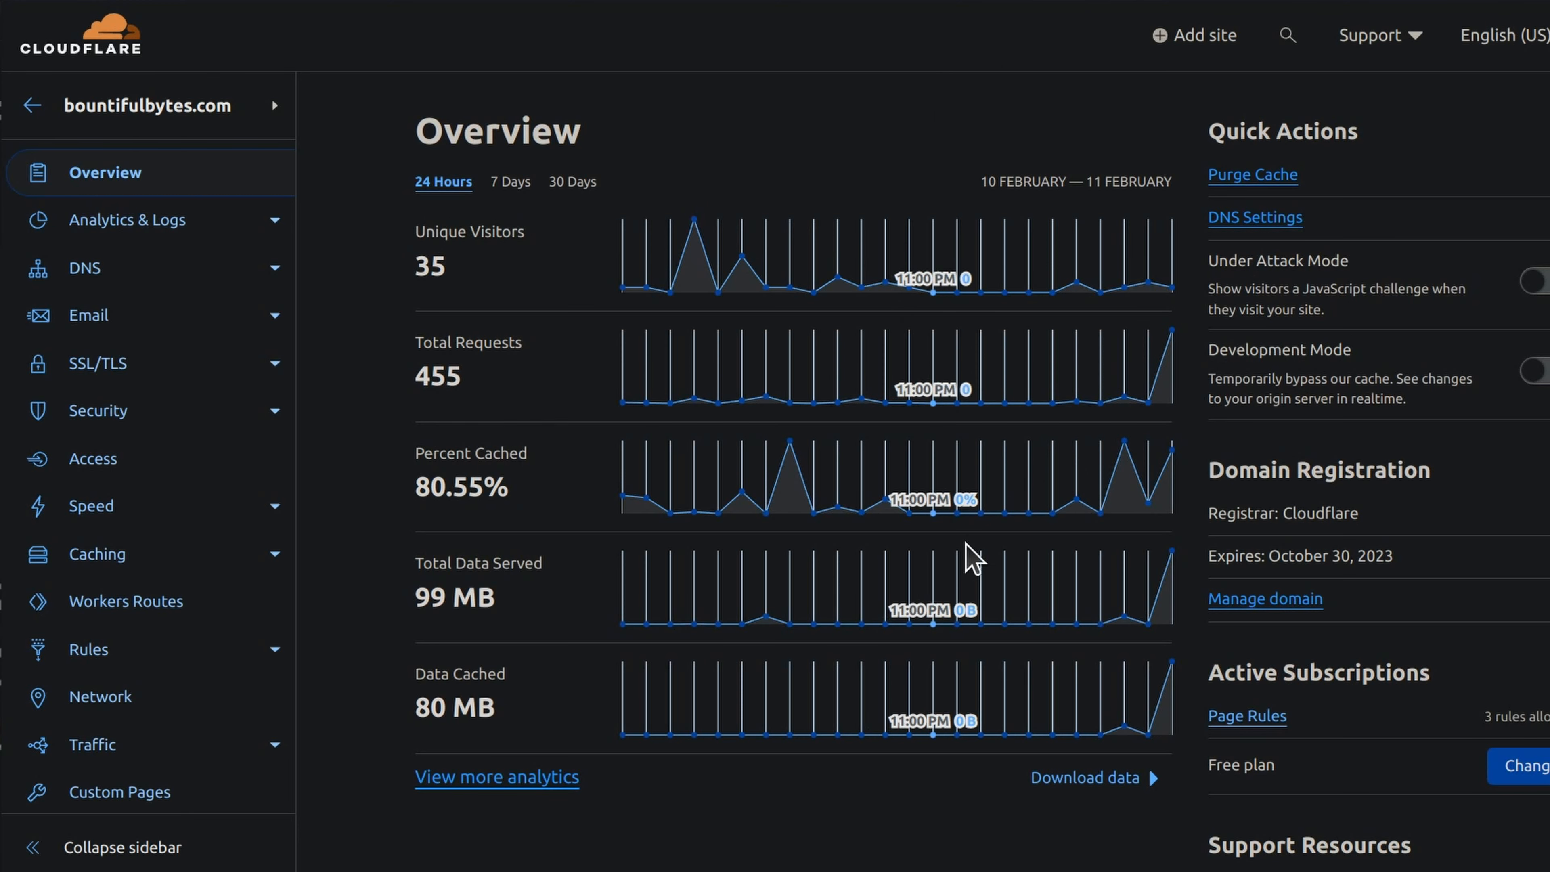